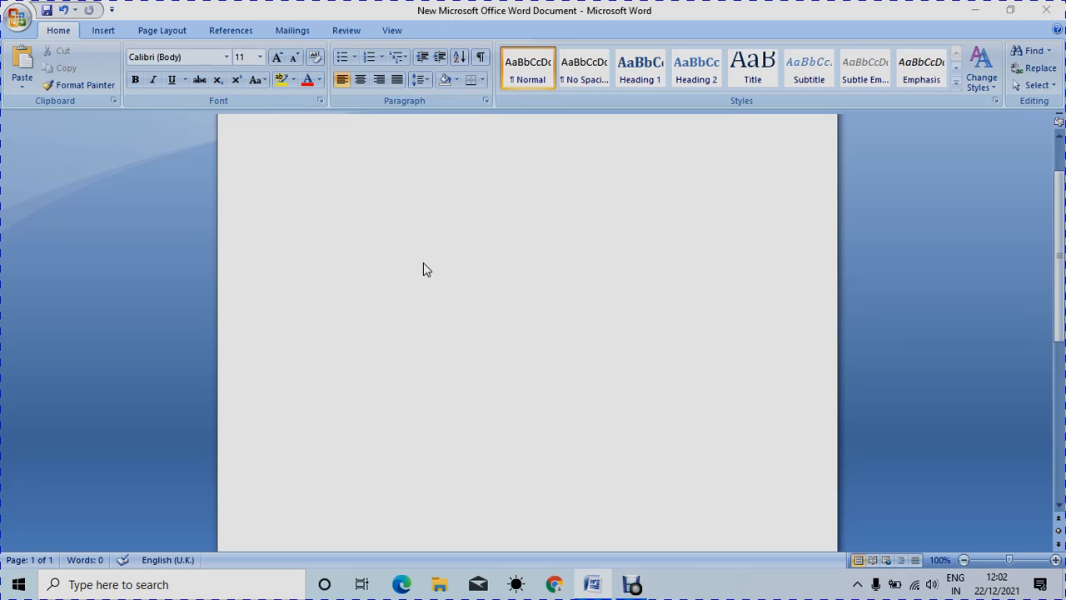
pyautogui.click(99, 33)
pyautogui.click(128, 66)
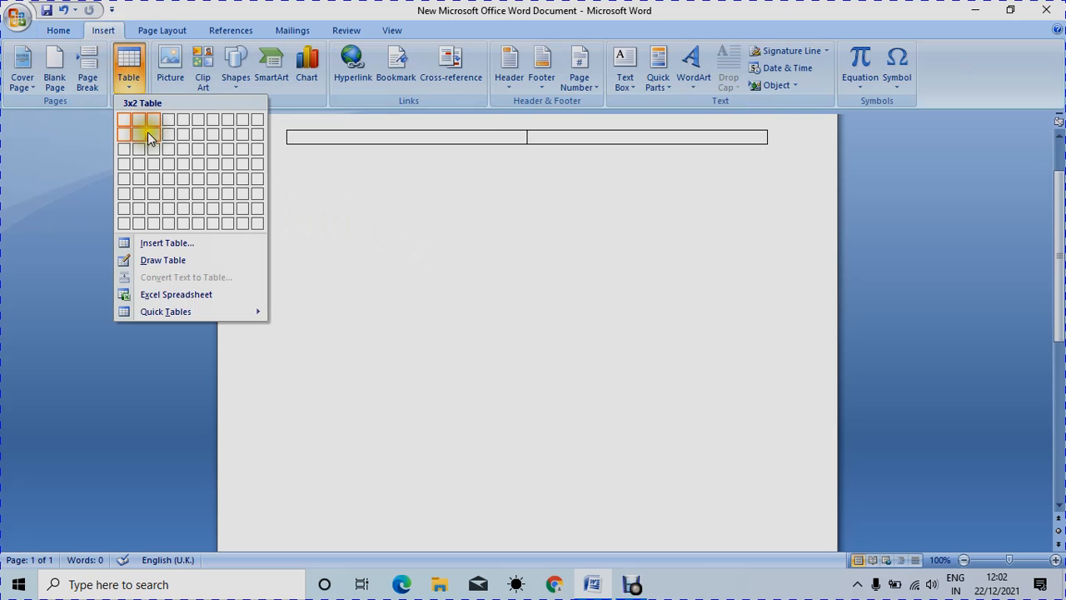
pyautogui.click(343, 223)
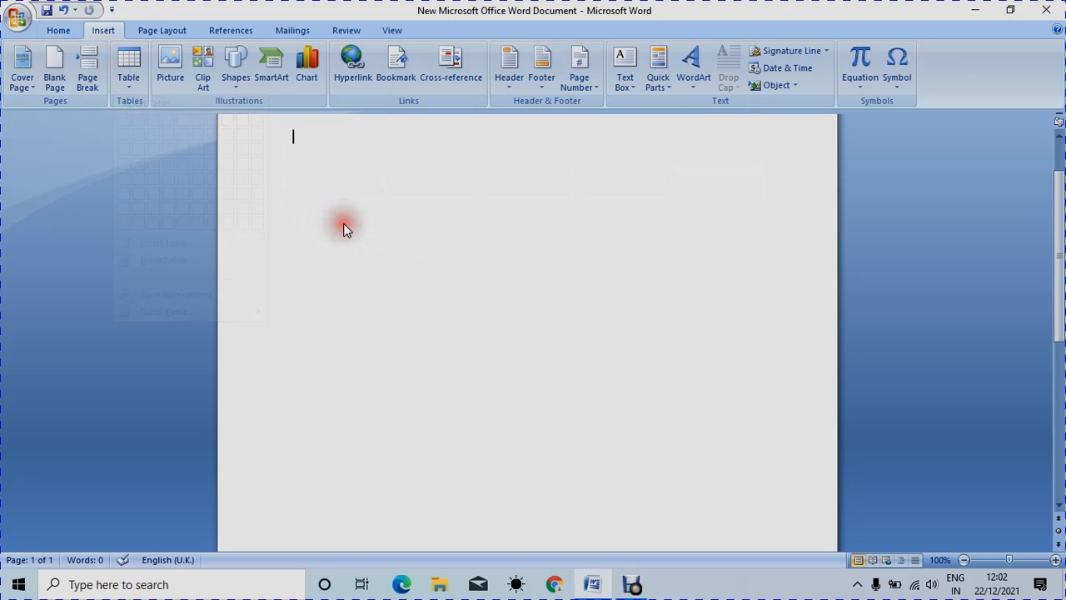
pyautogui.click(244, 84)
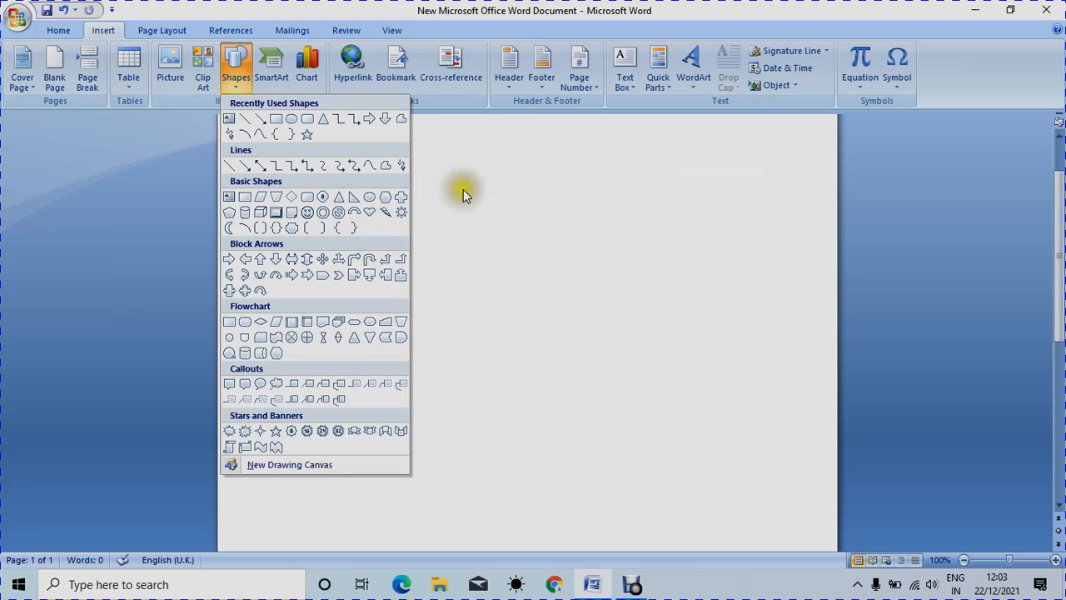
pyautogui.click(504, 190)
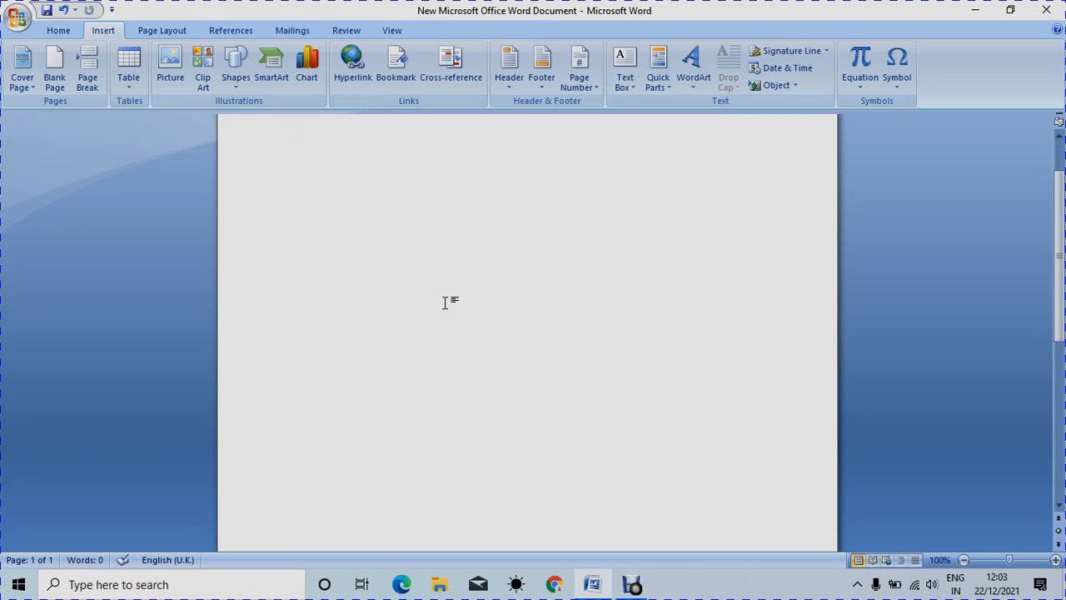
# Step: Fill the blank page with the default sample paragraphs using the =rand() formula
pyautogui.click(593, 153)
pyautogui.write('=rand()')
pyautogui.press('Return')
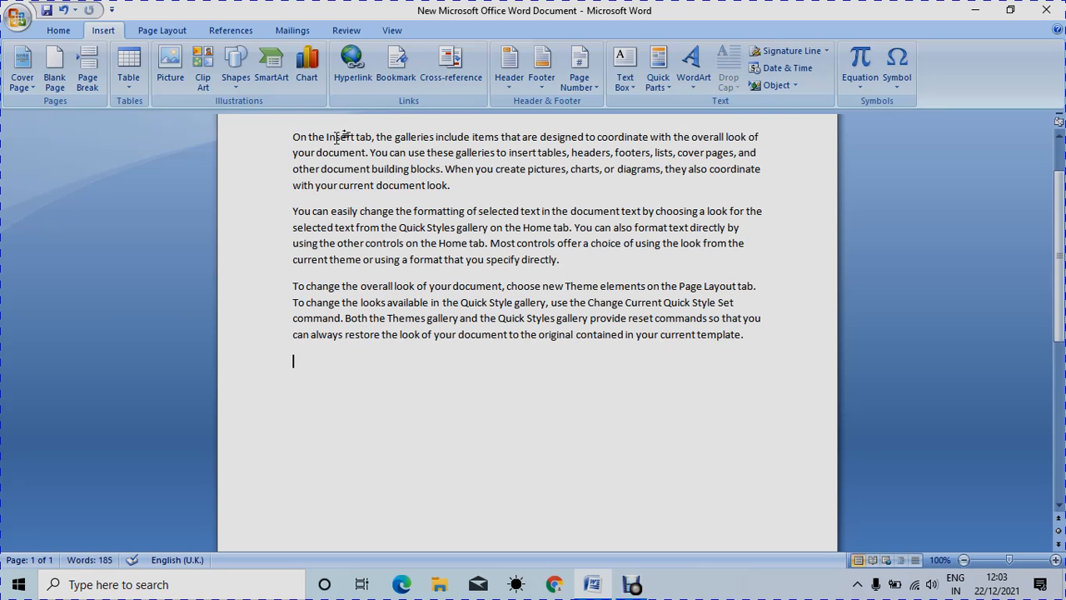
# Step: Write "On the insert tab," on the empty line below the sample paragraphs
pyautogui.write('On the insert tan')
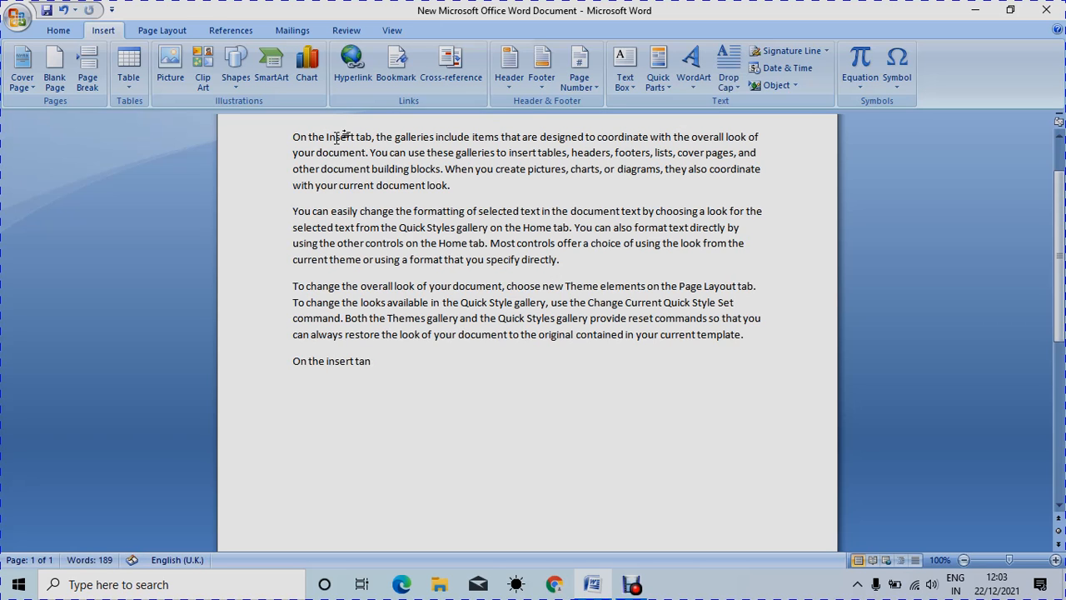
pyautogui.press('BackSpace')
pyautogui.write('b,')
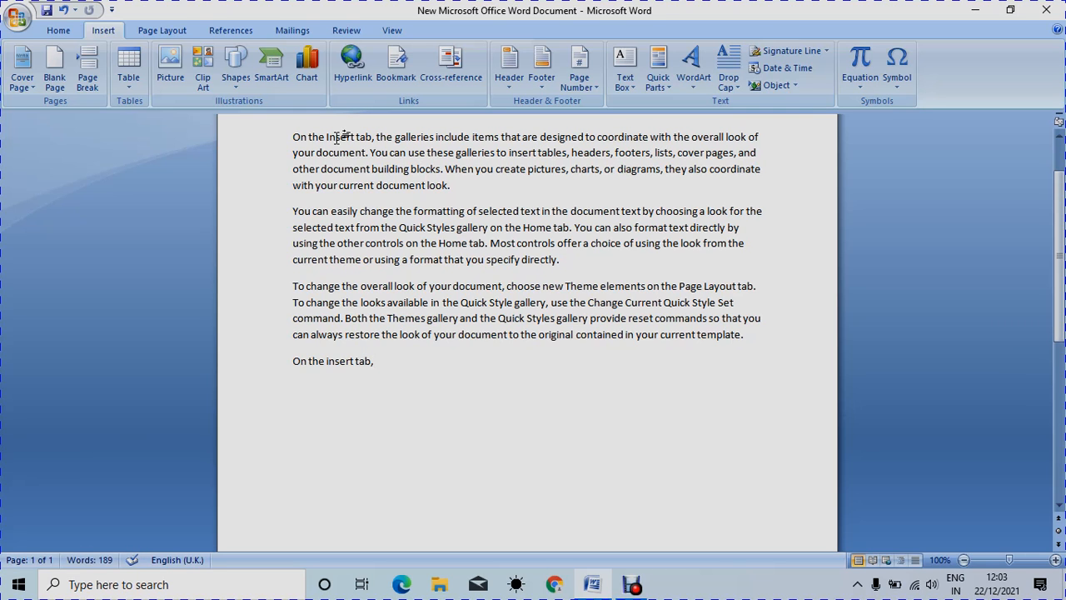
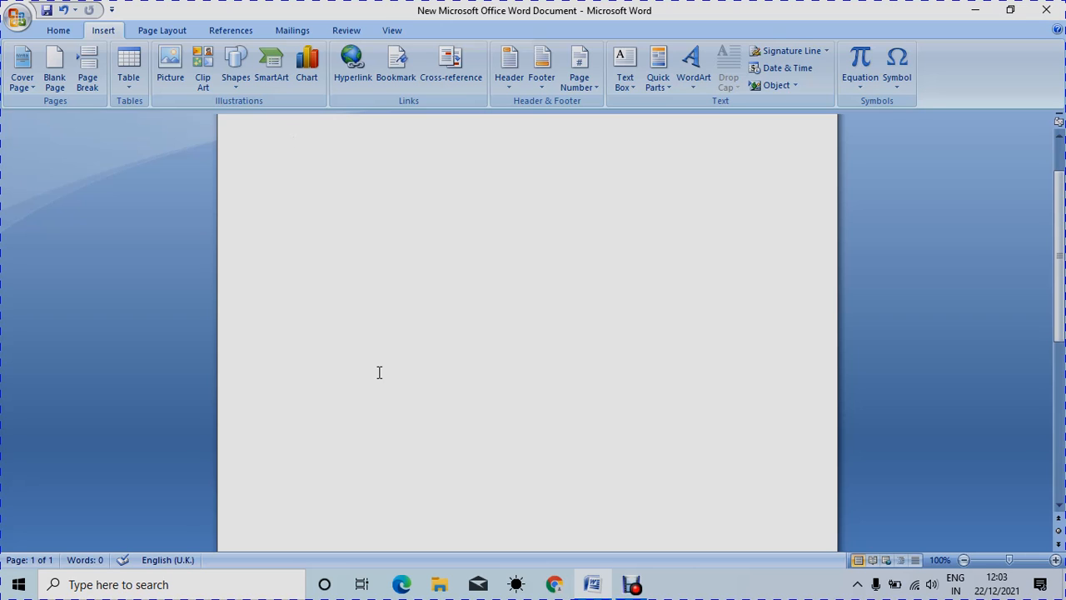
# Step: Generate one sample paragraph with =rand(1) and five more below it with =rand(5)
pyautogui.write('=rand(')
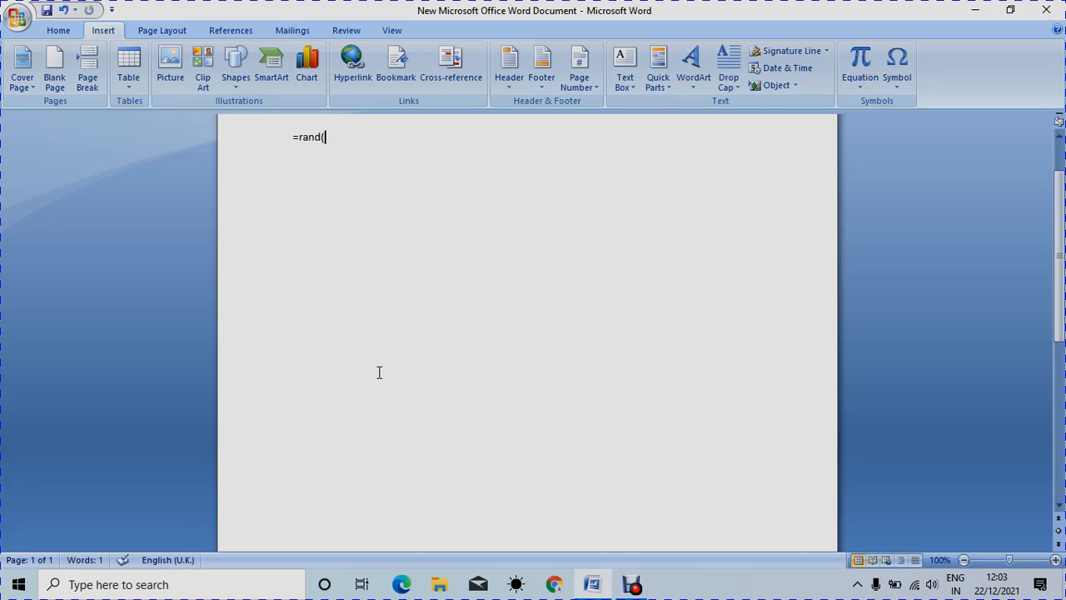
pyautogui.write('1)')
pyautogui.press('Return')
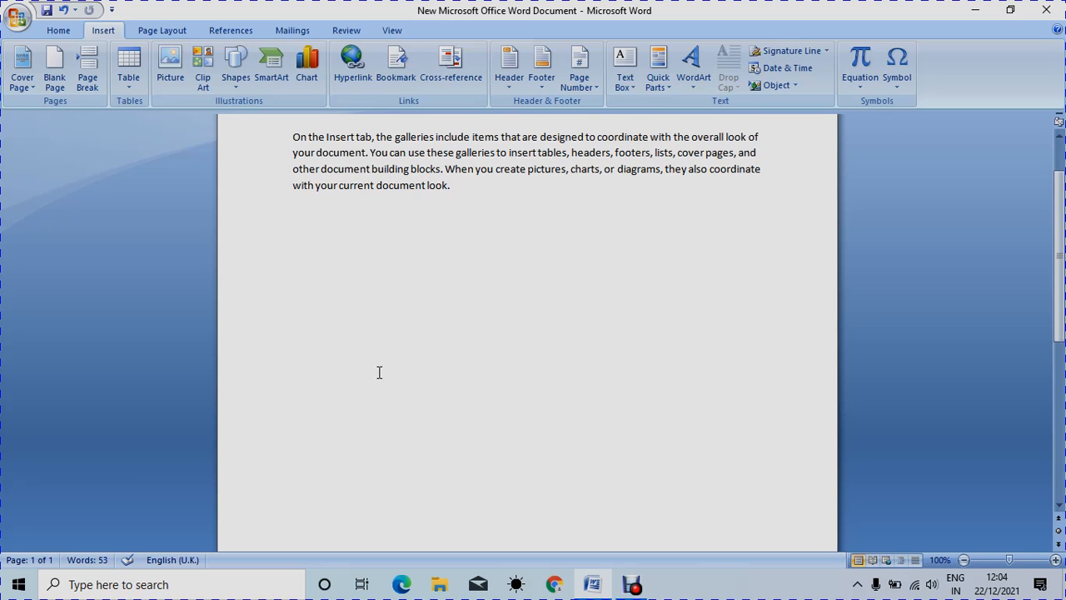
pyautogui.press('Return')
pyautogui.write('=rand(5)')
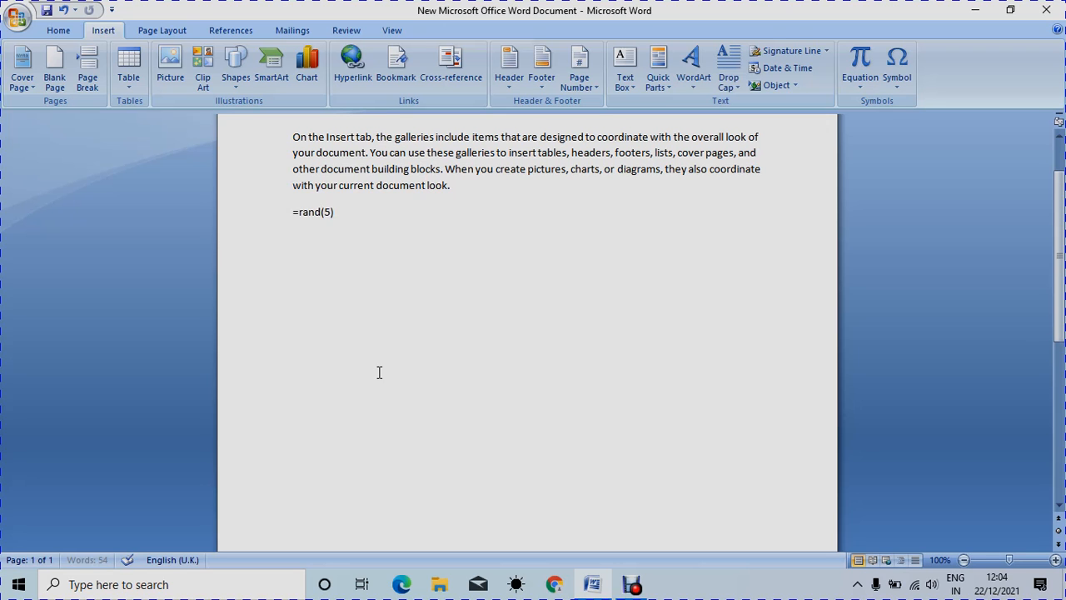
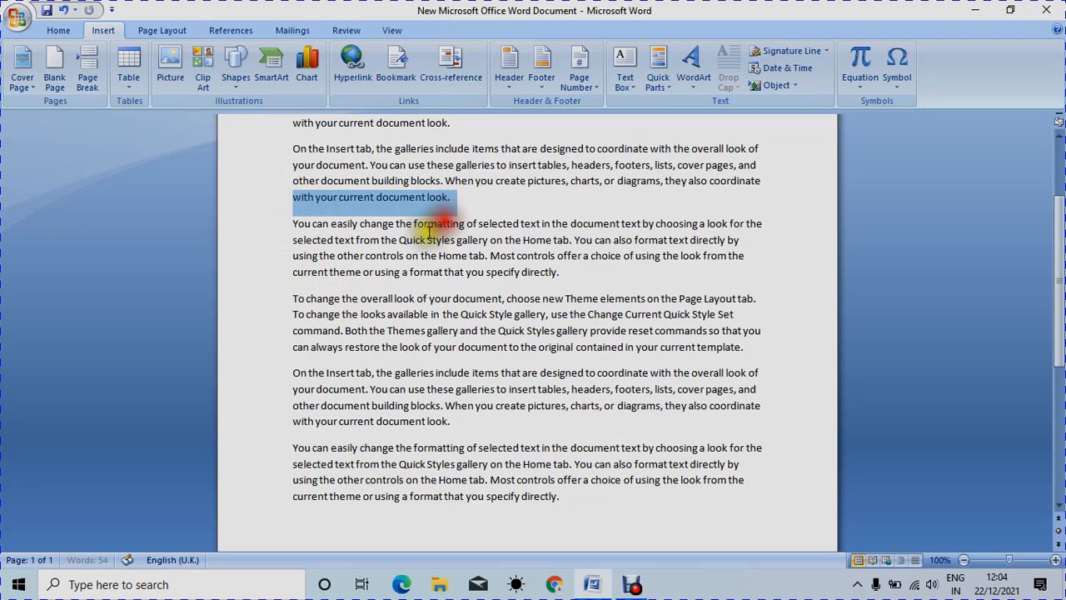
# Step: Look through the generated sample paragraphs from the start of the document to the end
pyautogui.moveTo(375, 271); pyautogui.dragTo(485, 272)
pyautogui.click(400, 331)
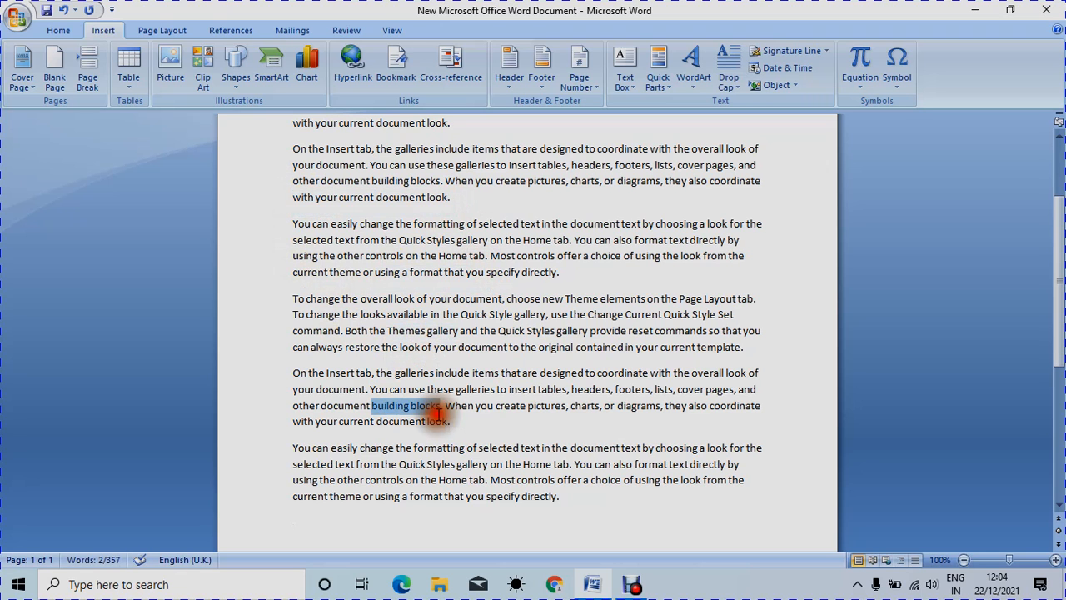
pyautogui.moveTo(365, 479); pyautogui.dragTo(519, 496)
pyautogui.scroll(3, 441, 425)
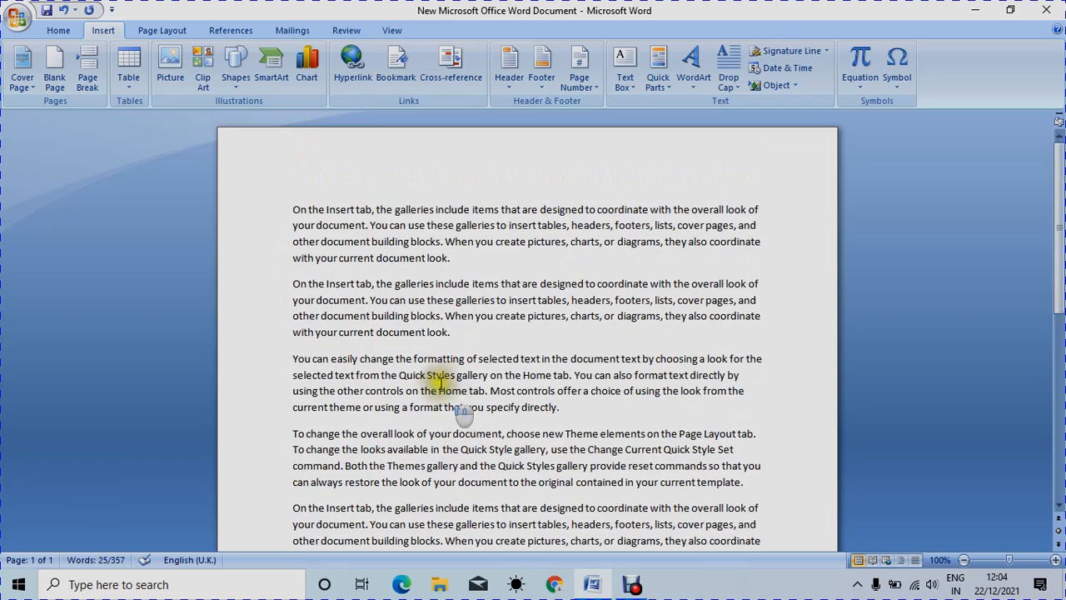
pyautogui.scroll(-3, 424, 354)
pyautogui.scroll(3, 427, 358)
pyautogui.scroll(-2, 366, 245)
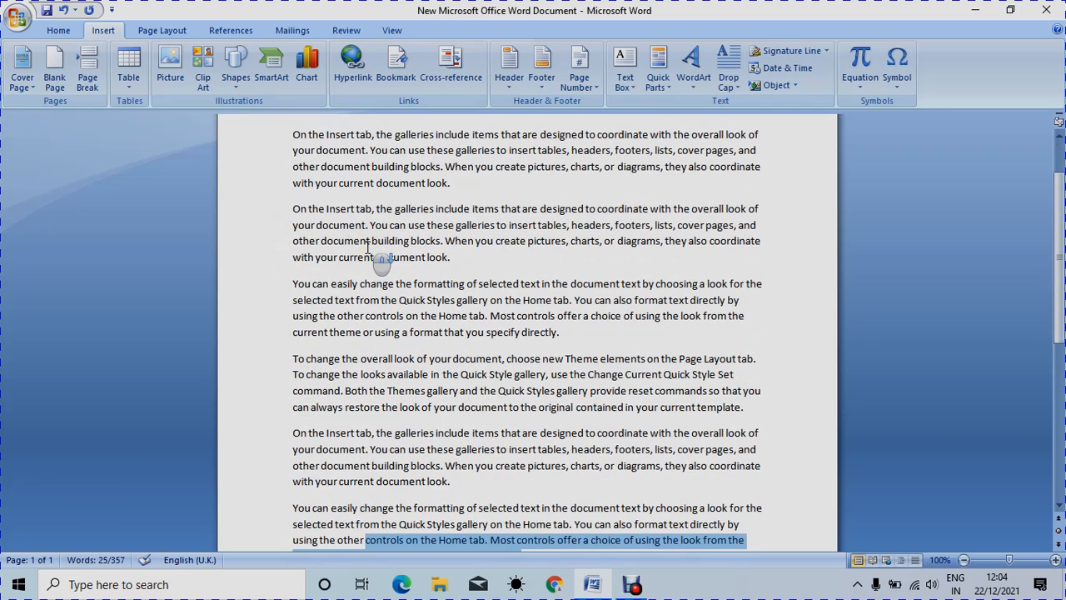
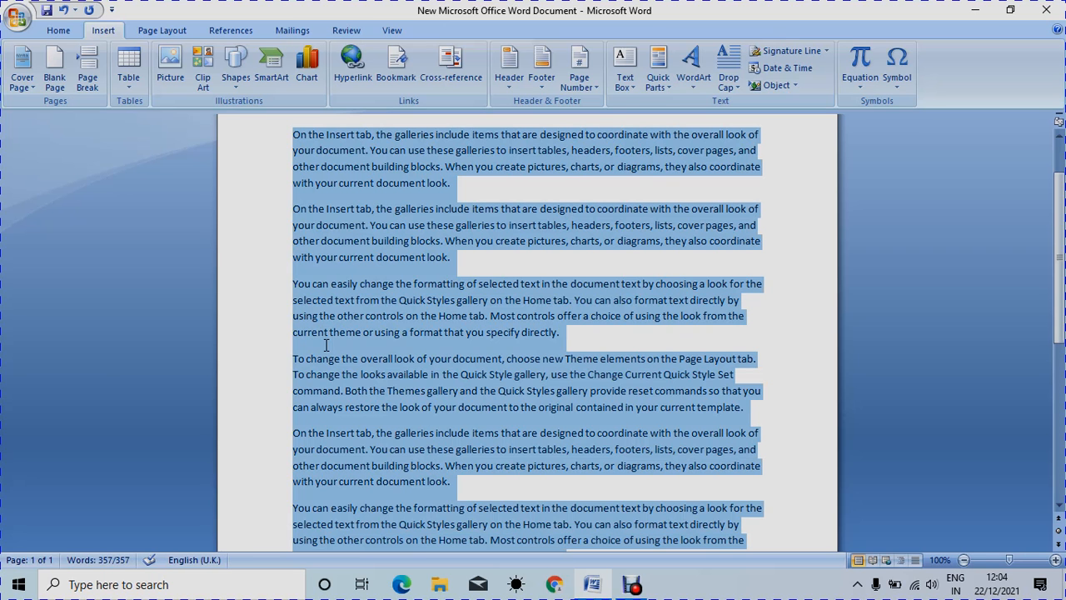
# Step: Convert all the document text to uppercase and check the paragraphs
pyautogui.click(328, 334)
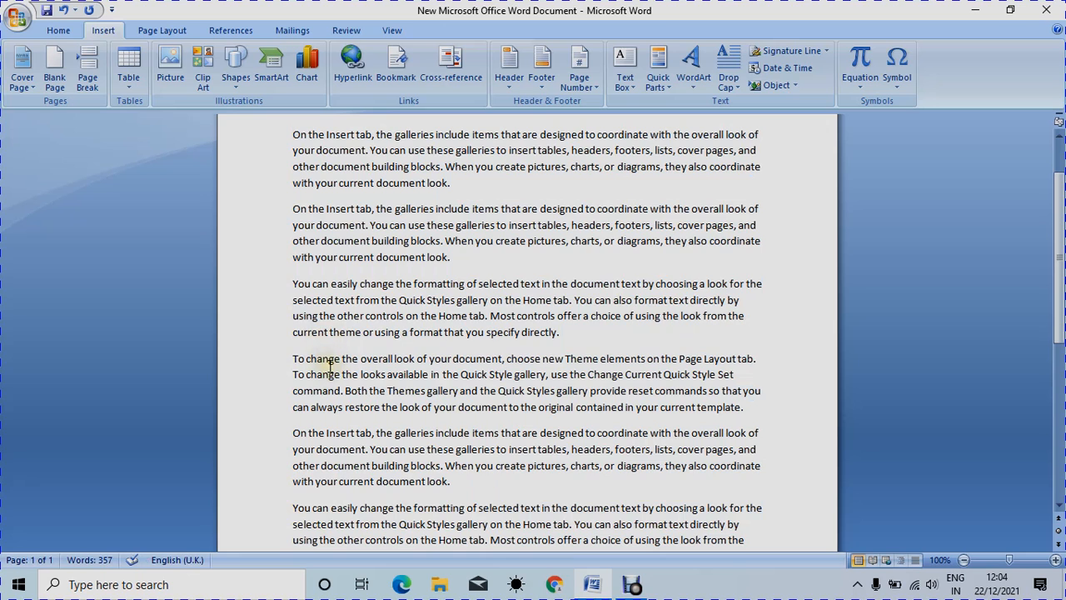
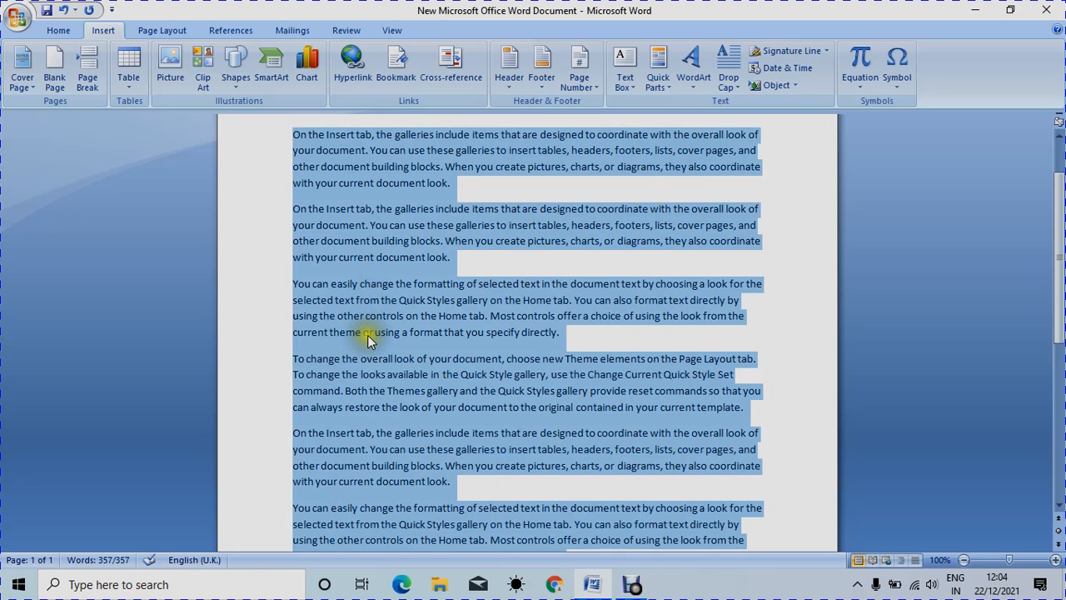
pyautogui.hotkey('shift', 'F3')
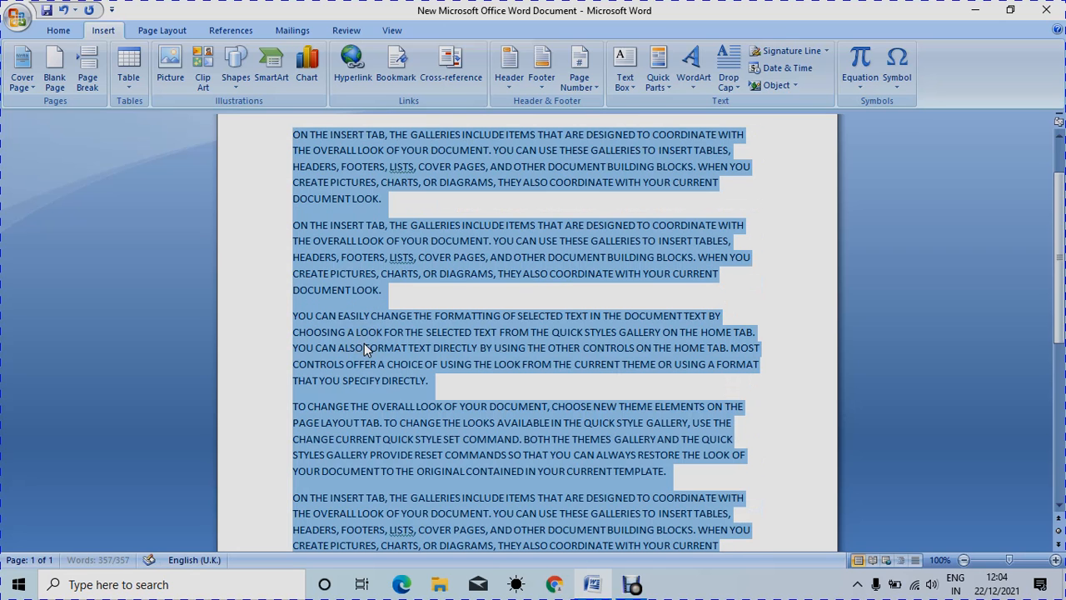
pyautogui.click(534, 288)
pyautogui.moveTo(341, 158); pyautogui.dragTo(566, 471)
pyautogui.scroll(-3, 518, 428)
pyautogui.scroll(-4, 517, 428)
pyautogui.scroll(5, 486, 343)
pyautogui.scroll(2, 436, 302)
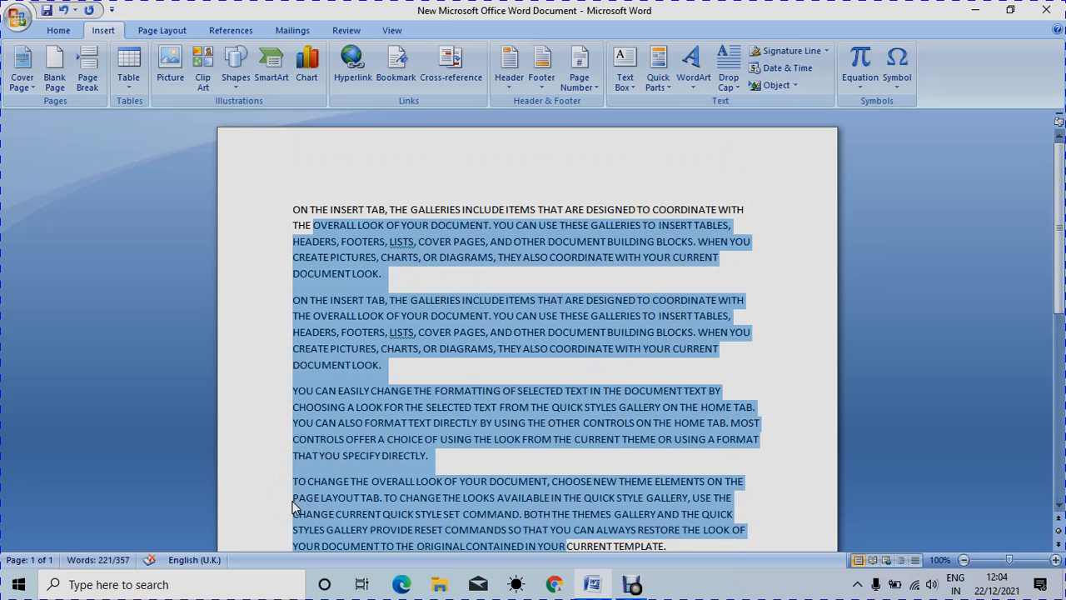
# Step: Change the case of the entire document text to lowercase, followed by sentence case
pyautogui.hotkey('ctrl', 'a')
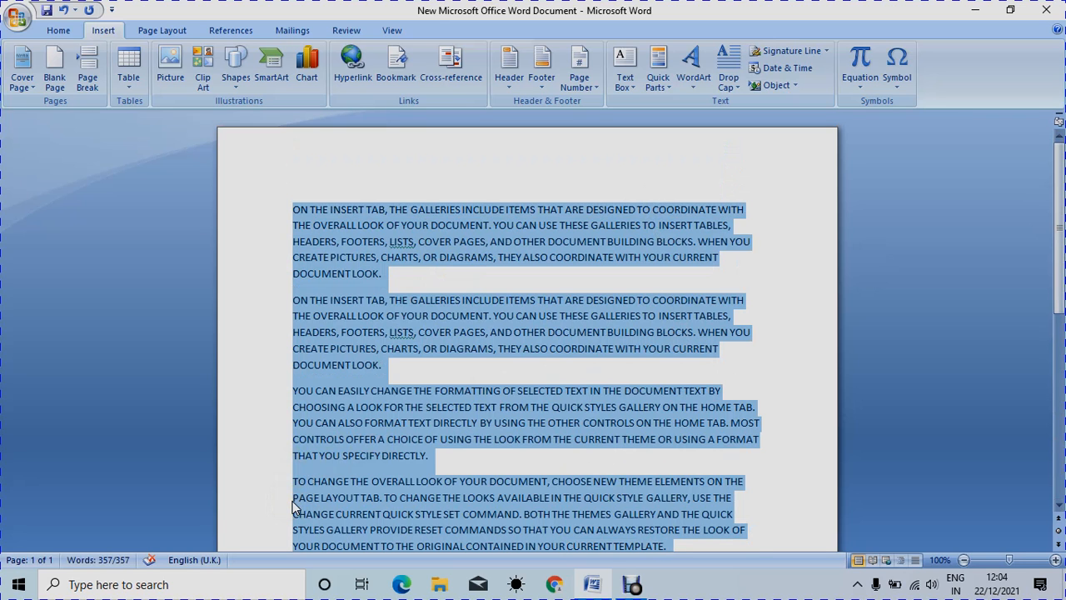
pyautogui.hotkey('shift', 'F3')
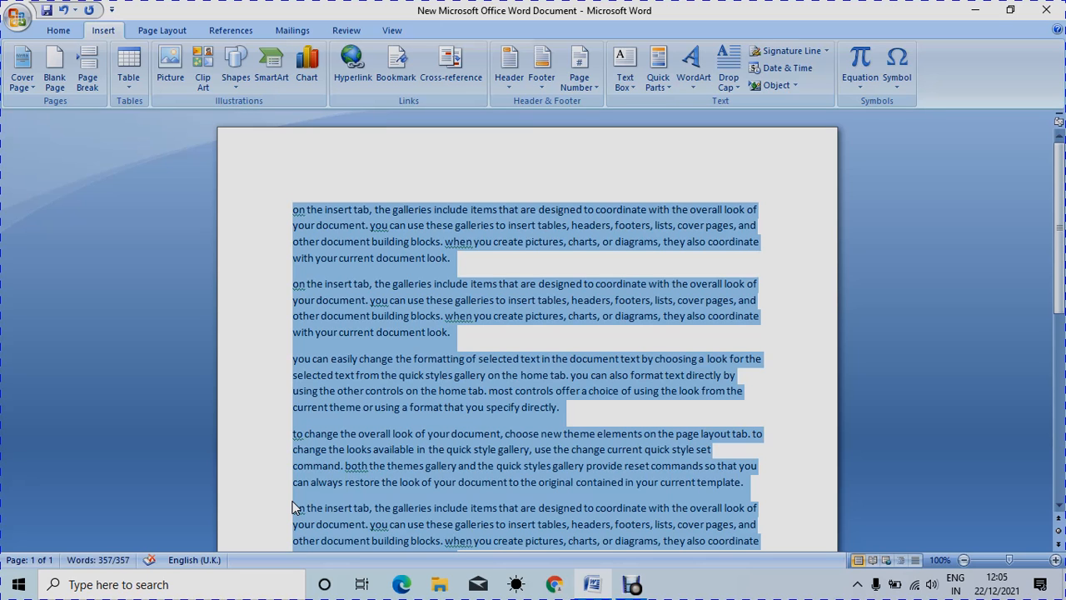
pyautogui.hotkey('shift', 'F3')
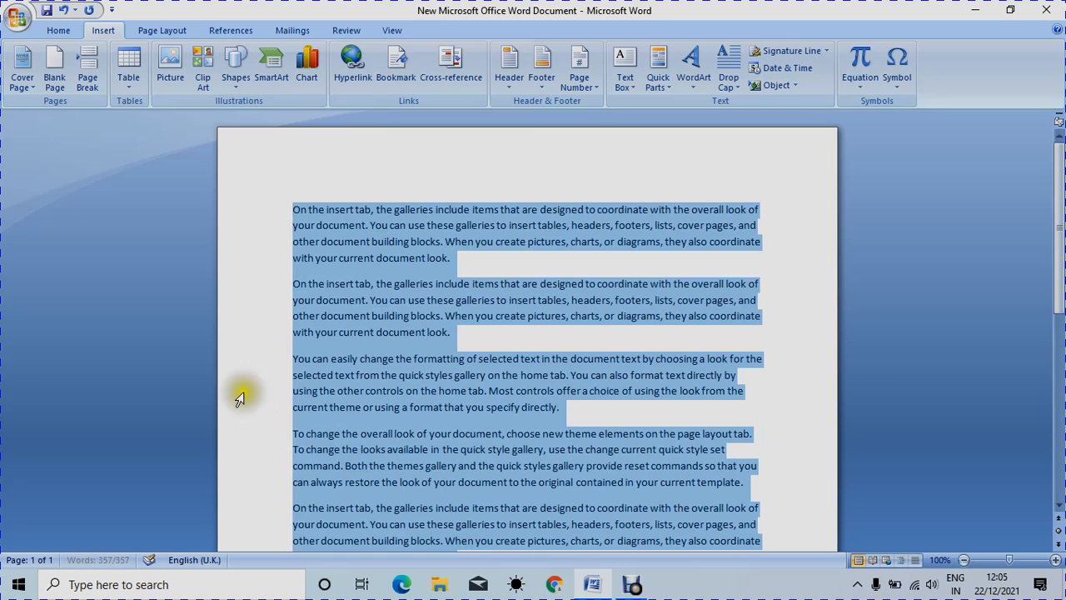
# Step: Examine the capitalisation at the start of each paragraph
pyautogui.click(426, 289)
pyautogui.click(297, 210)
pyautogui.moveTo(325, 210); pyautogui.dragTo(586, 210)
pyautogui.click(285, 283)
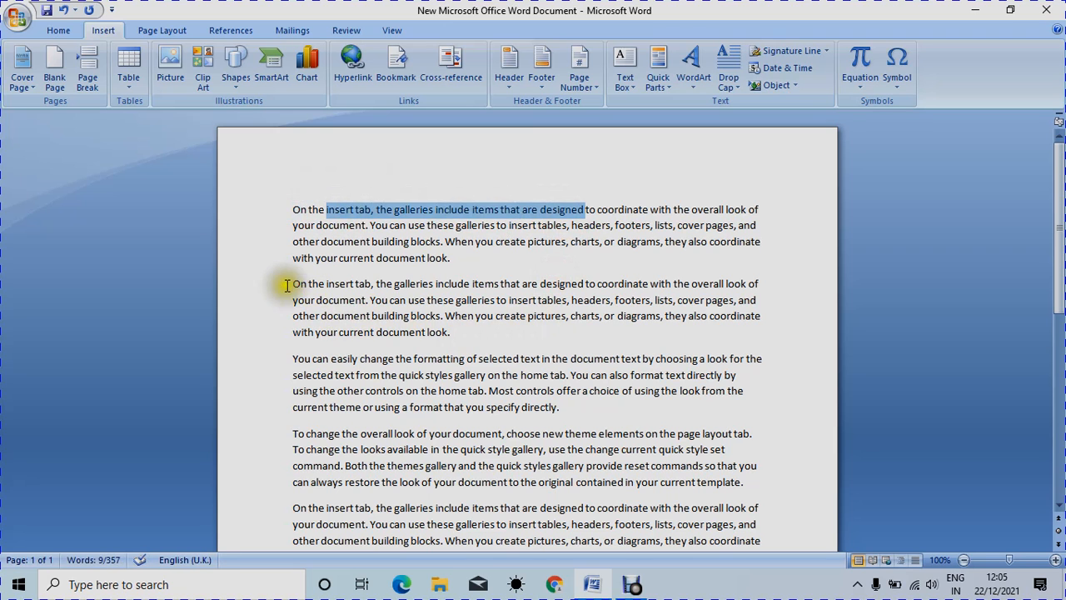
pyautogui.click(287, 358)
pyautogui.doubleClick(287, 358)
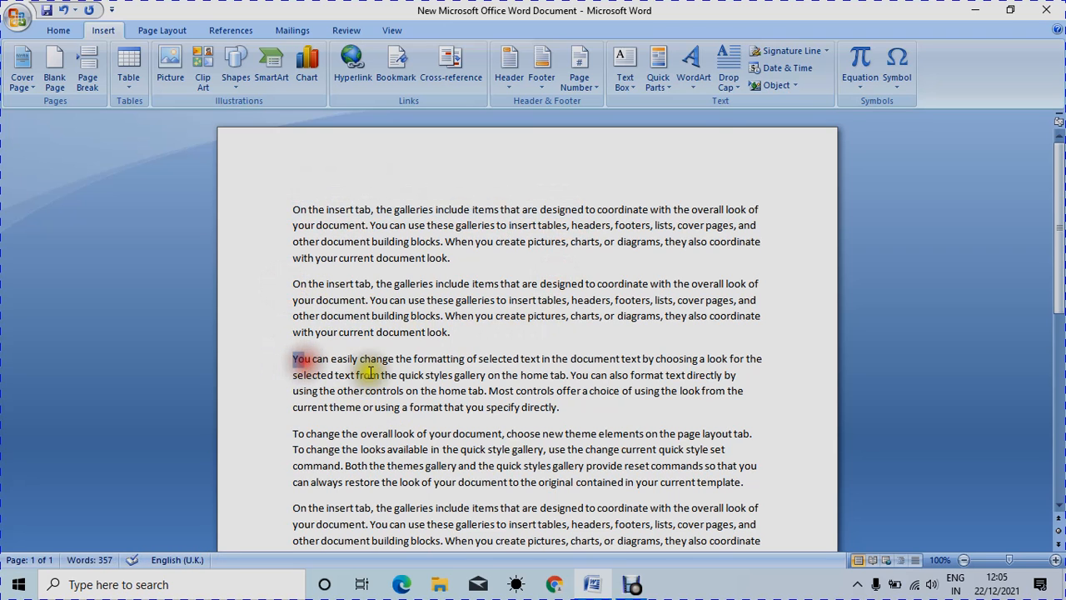
pyautogui.scroll(-3, 369, 379)
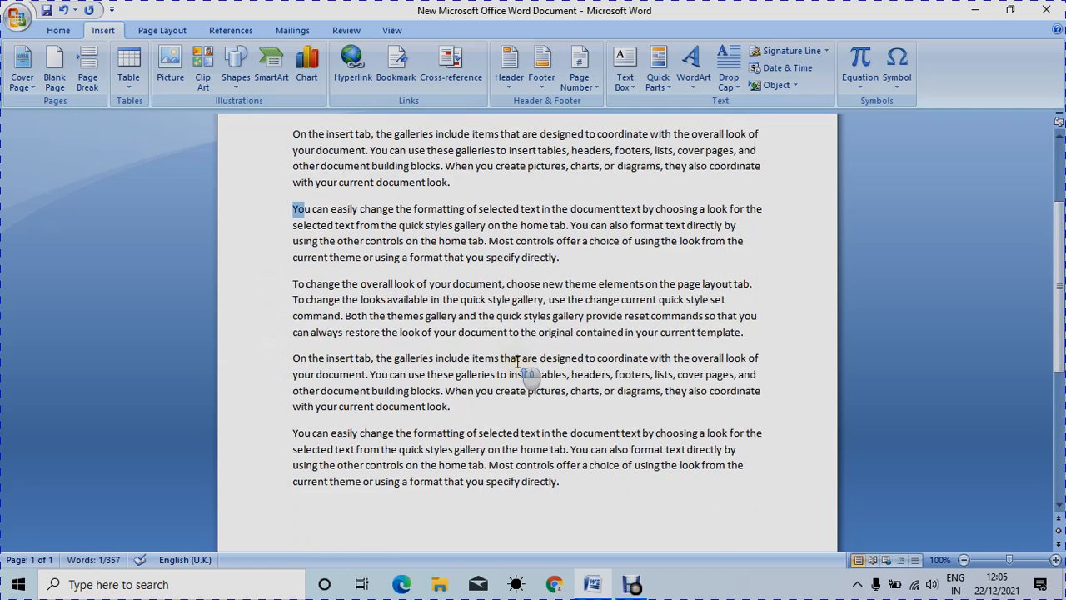
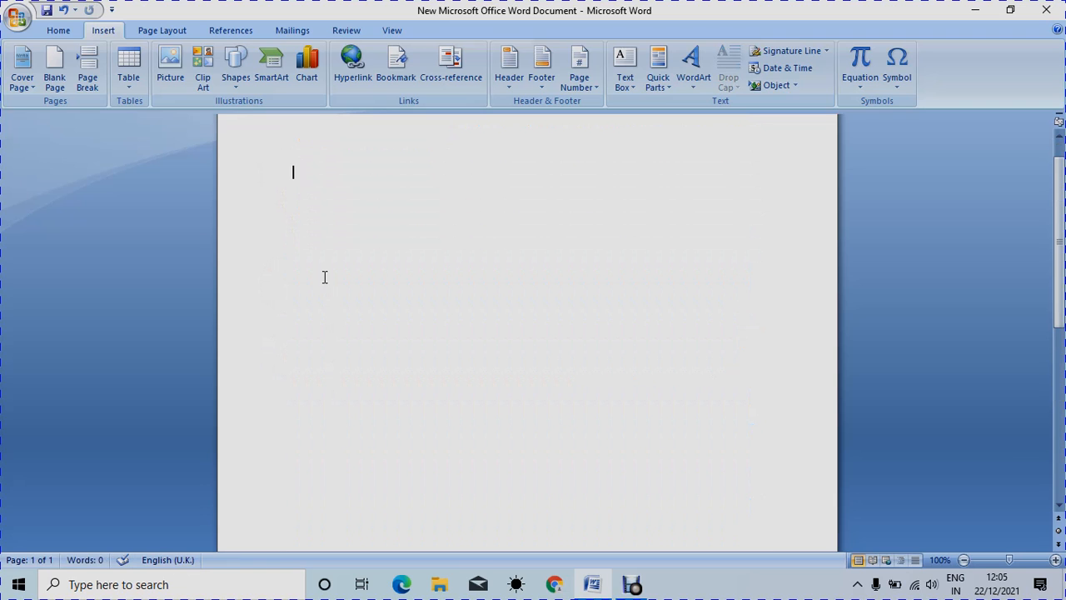
# Step: Generate three sample paragraphs in the empty document with =rand(3)
pyautogui.write('=rand')
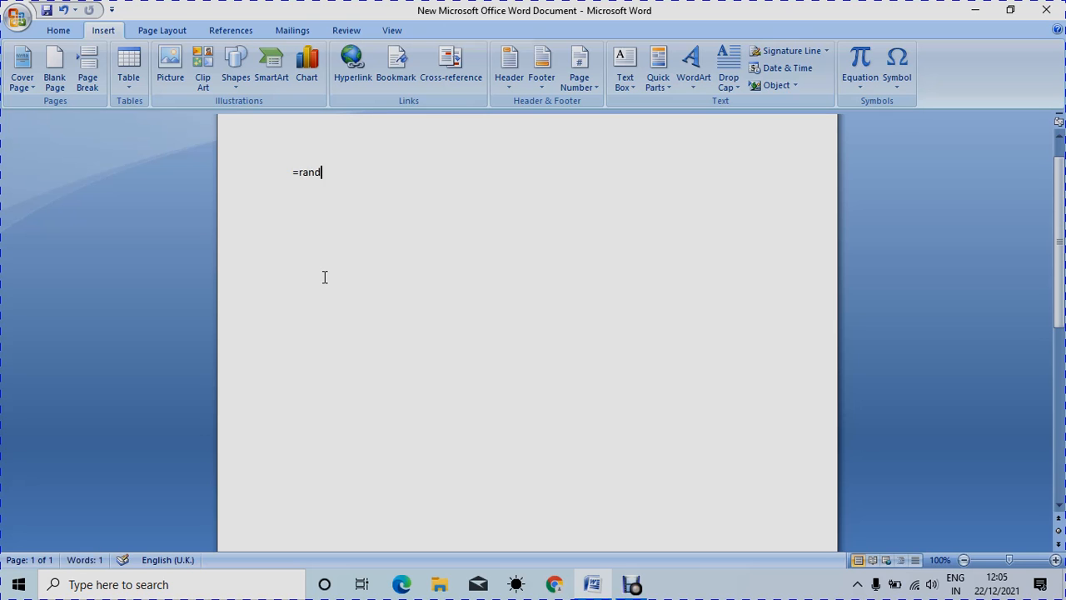
pyautogui.write('(3)')
pyautogui.press('Return')
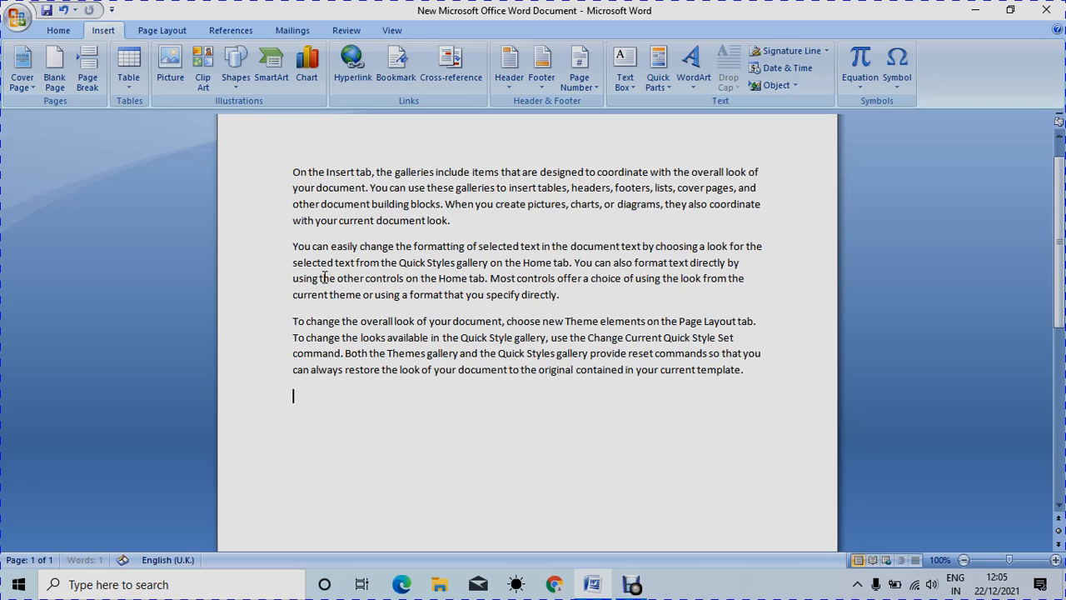
# Step: Insert a thin horizontal line below the last paragraph by autoformatting three hyphens (---)
pyautogui.scroll(-2, 167, 280)
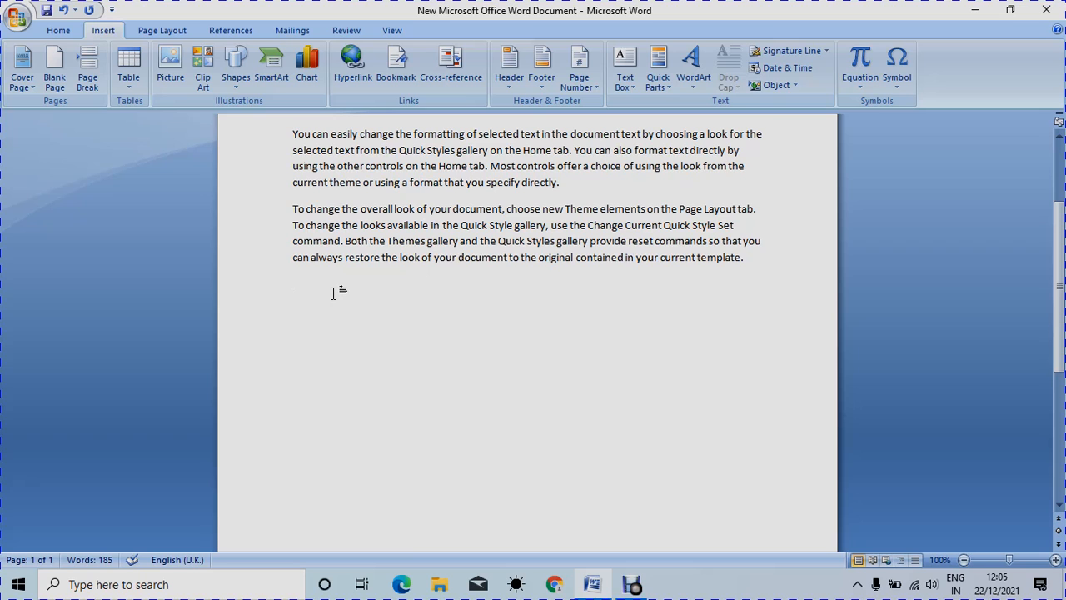
pyautogui.write('---')
pyautogui.press('Return')
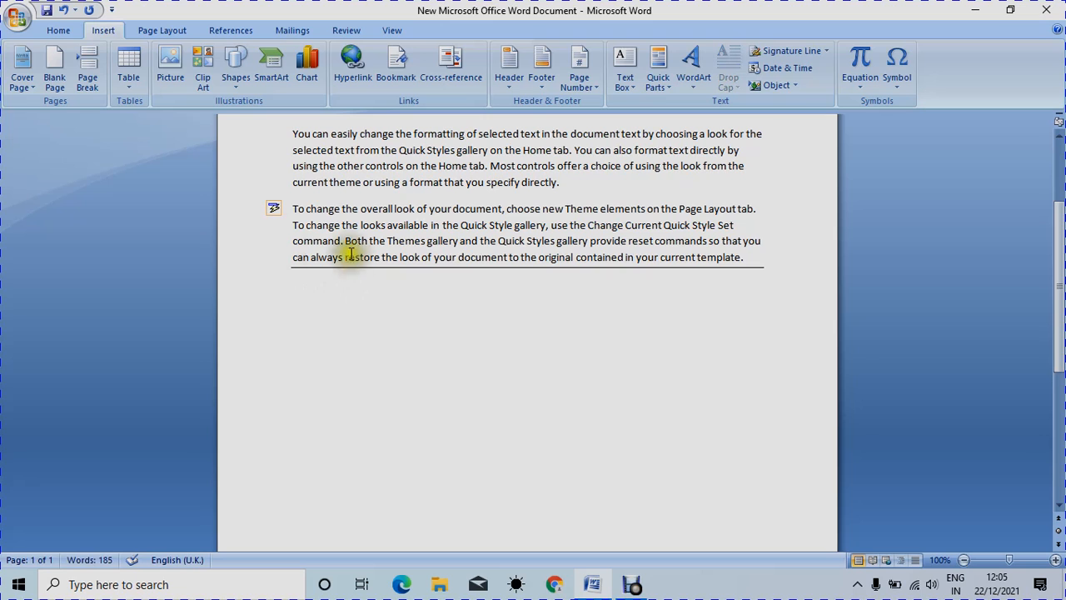
pyautogui.moveTo(311, 260); pyautogui.dragTo(543, 286)
pyautogui.click(762, 274)
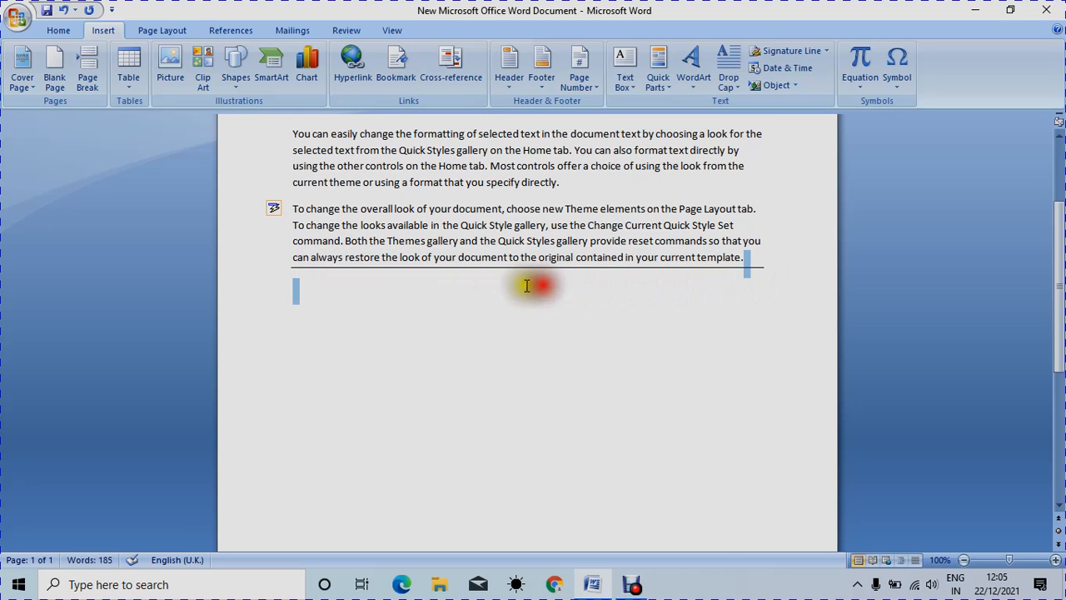
pyautogui.click(50, 33)
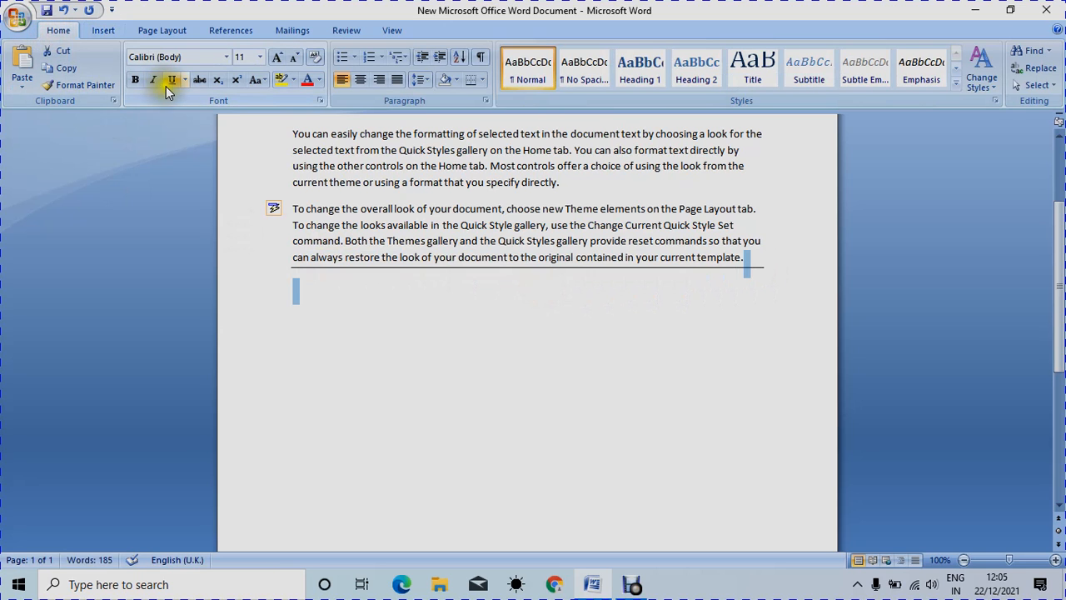
pyautogui.click(384, 285)
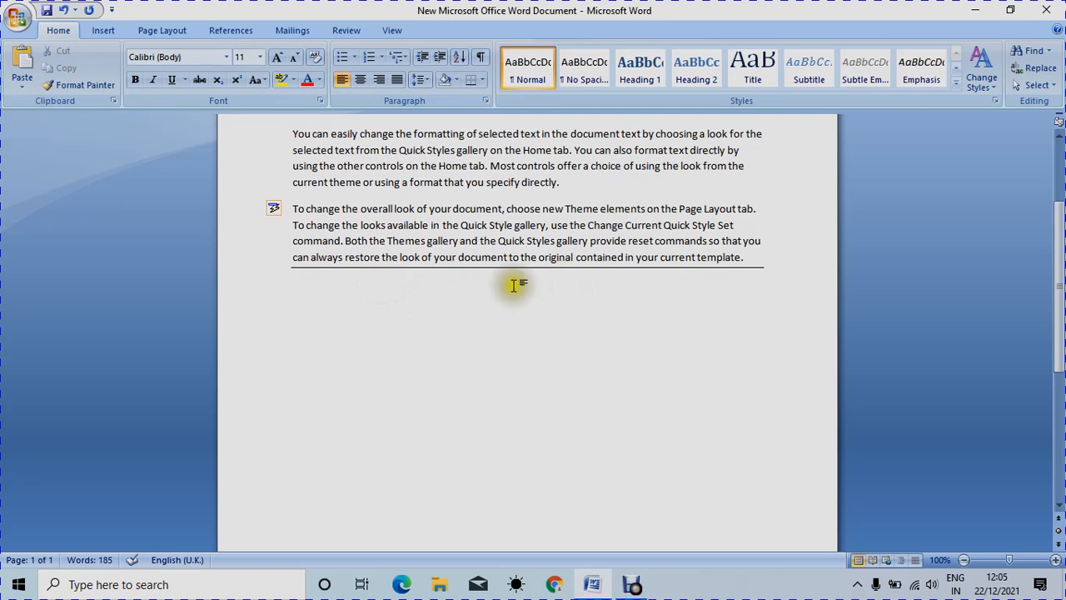
pyautogui.click(297, 286)
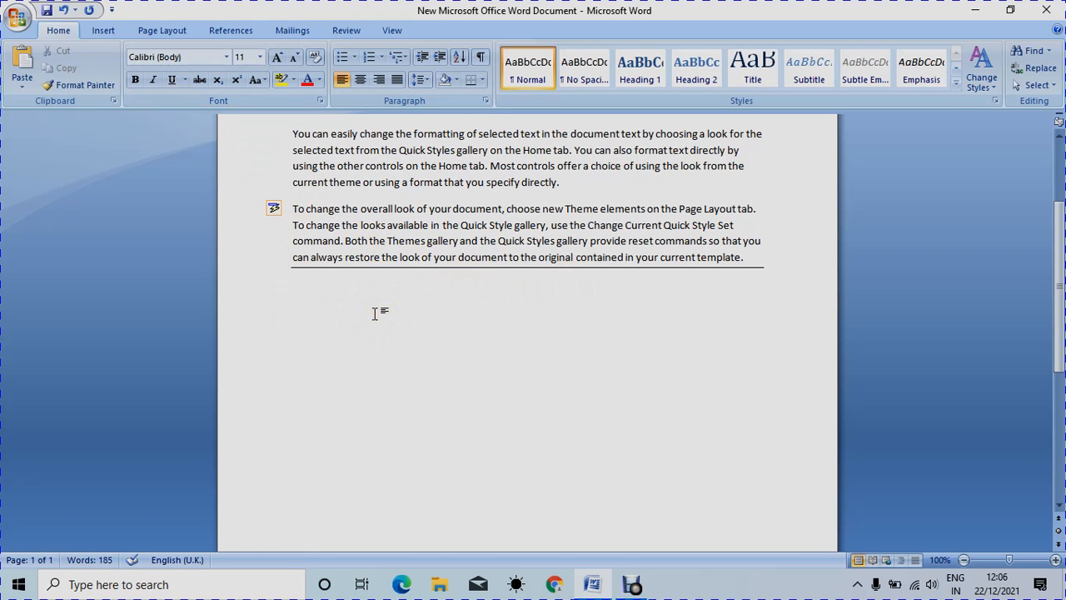
# Step: Insert a thick horizontal line by autoformatting three underscores (___), followed by a double horizontal line beneath it
pyautogui.write('___')
pyautogui.press('Return')
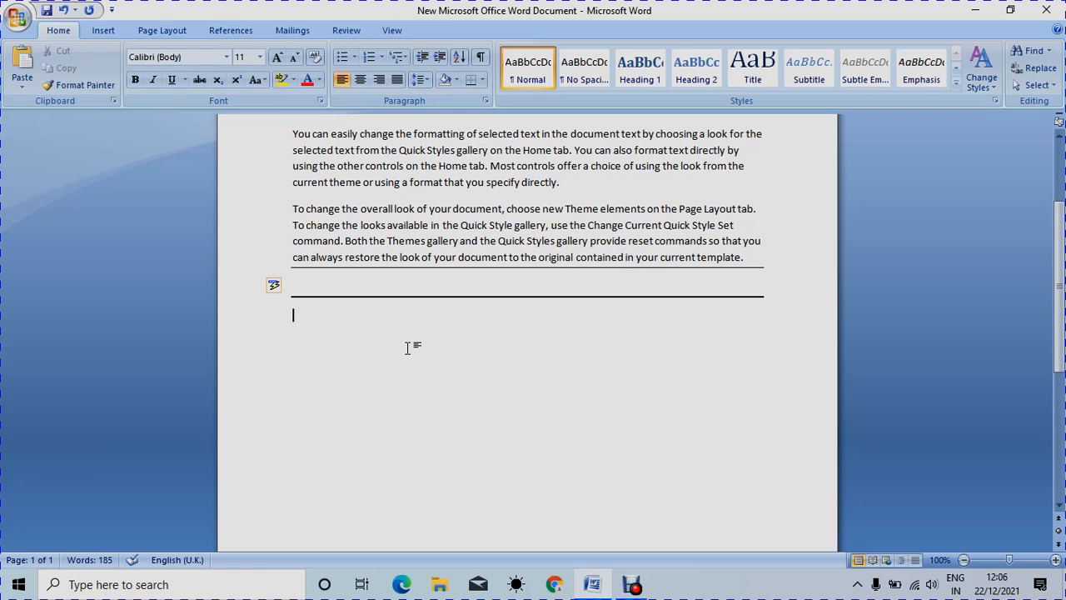
pyautogui.write('---')
pyautogui.press('Return')
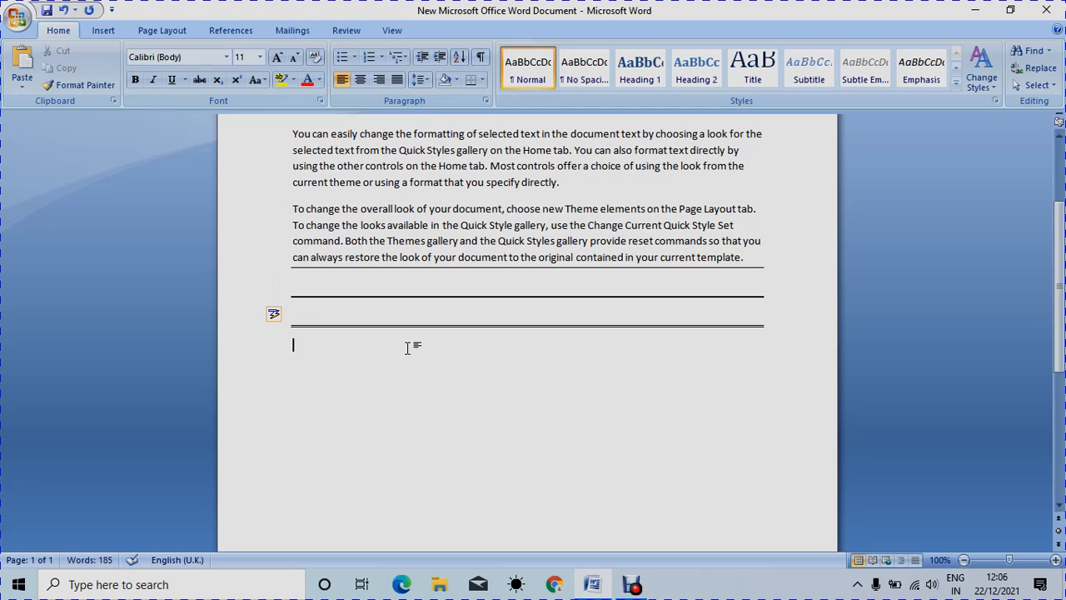
# Step: Insert a triple horizontal line with a thick centre below the double line by autoformatting three hash signs (###)
pyautogui.scroll(-2, 412, 350)
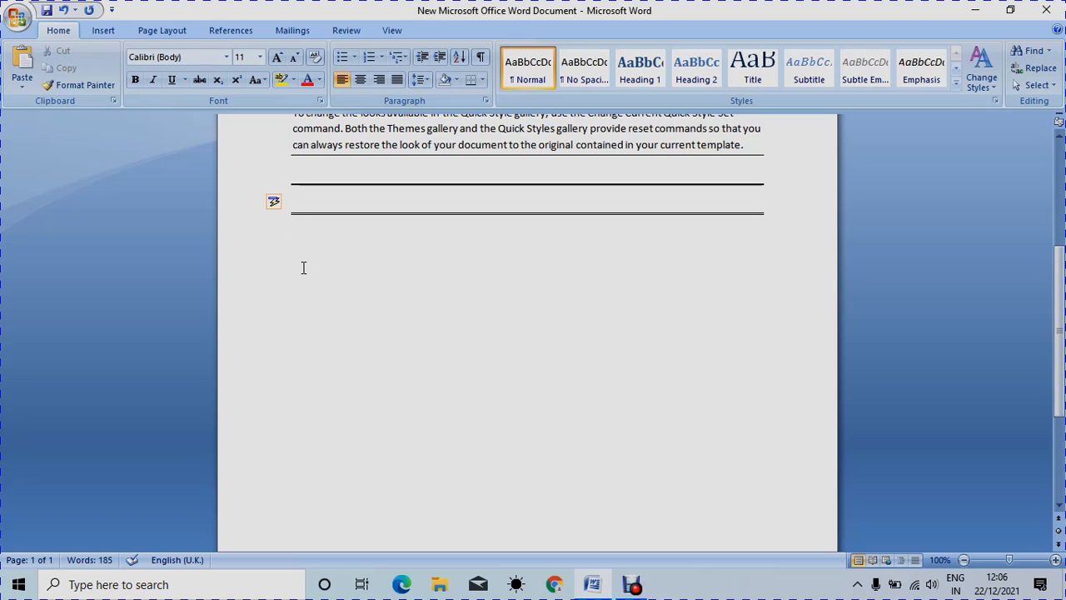
pyautogui.write('###')
pyautogui.press('Return')
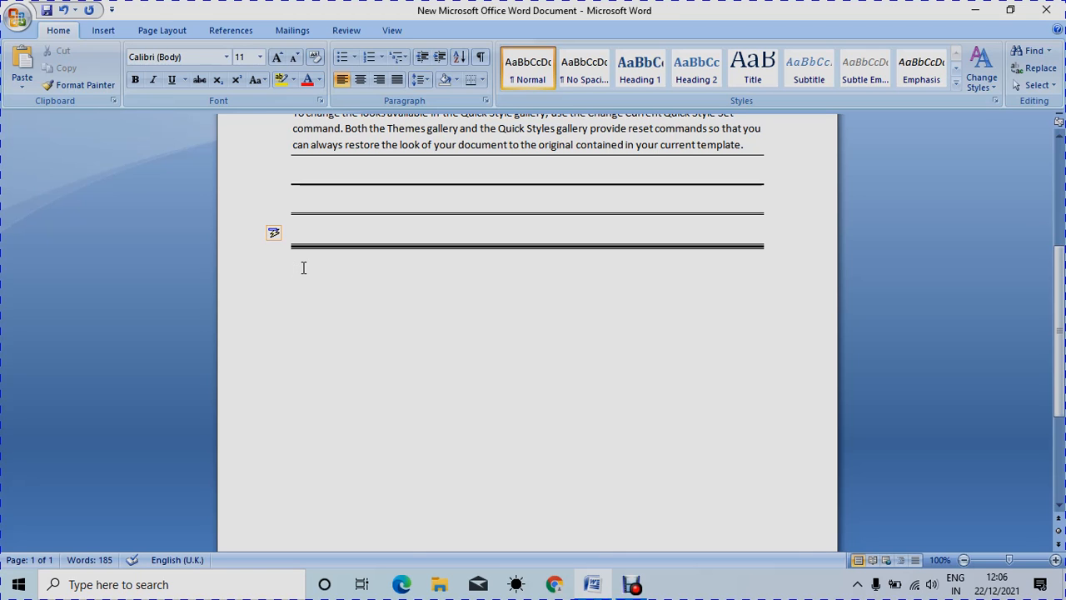
# Step: Enter a smiley face and a sad face below the lines by autocorrecting the emoticons :) and :(
pyautogui.write(':)')
pyautogui.write(':(')
pyautogui.press('Return')
# Step: Enter the mixed number 2 ½ after the sad face, with 1/2 autoformatted as a fraction and a space before the 2
pyautogui.write('2')
pyautogui.write('1/2')
pyautogui.press('Left')
pyautogui.press('Left')
pyautogui.press('Left')
pyautogui.press('Right')
pyautogui.press('Right')
pyautogui.press('Right')
pyautogui.press('BackSpace')
pyautogui.press('BackSpace')
pyautogui.press('BackSpace')
pyautogui.press('Left')
pyautogui.press('BackSpace')
pyautogui.write('1/2')
pyautogui.click(317, 268)
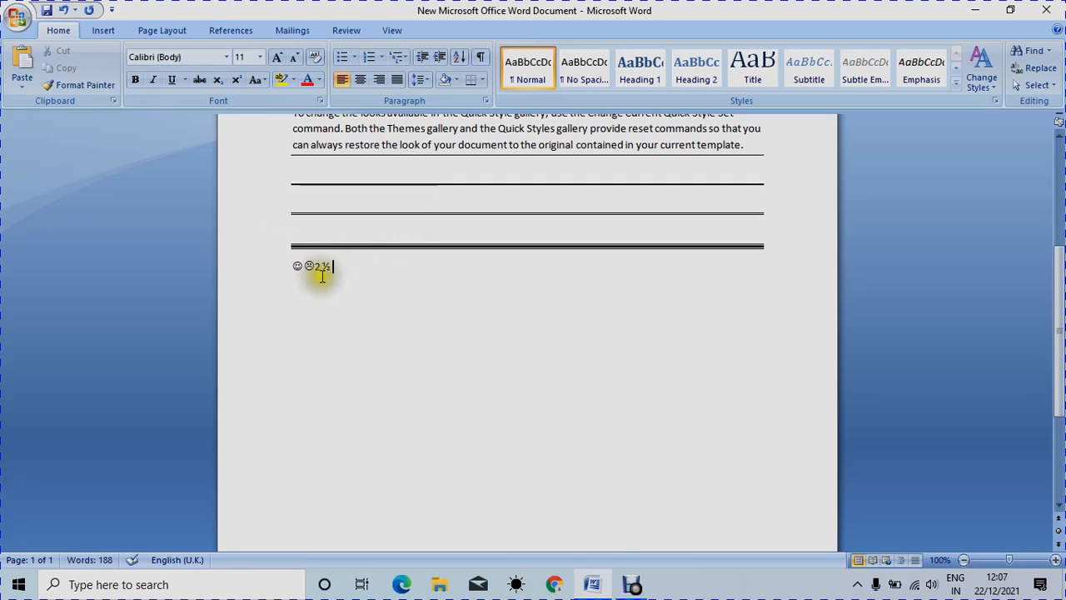
pyautogui.click(396, 283)
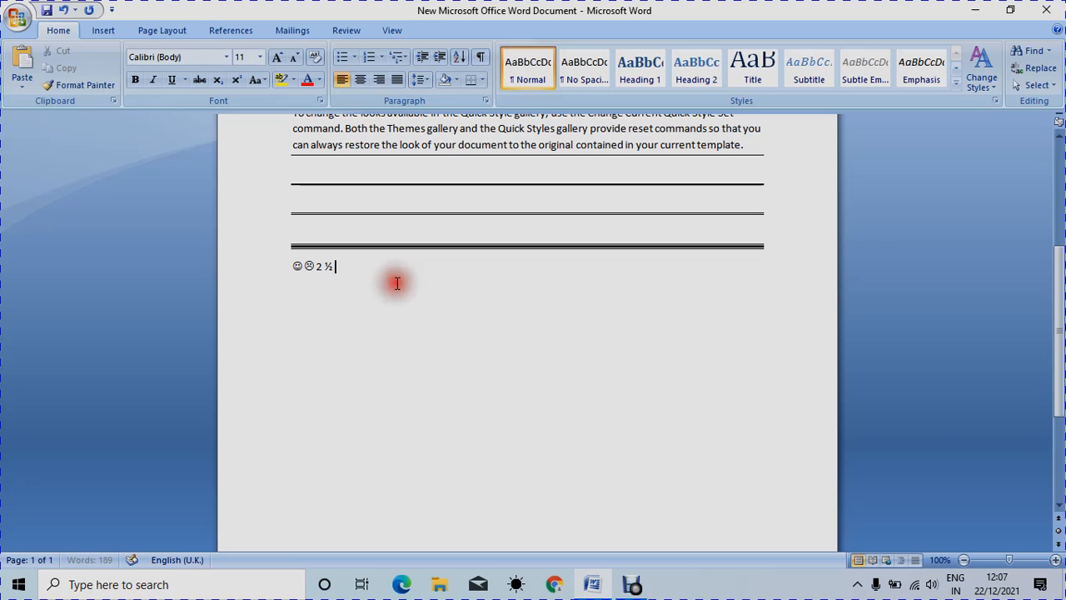
# Step: Add the mixed number 3 ¾ after 2 ½, with 3/4 autoformatted as a fraction
pyautogui.write('3')
pyautogui.write(' 3/')
pyautogui.write('4')
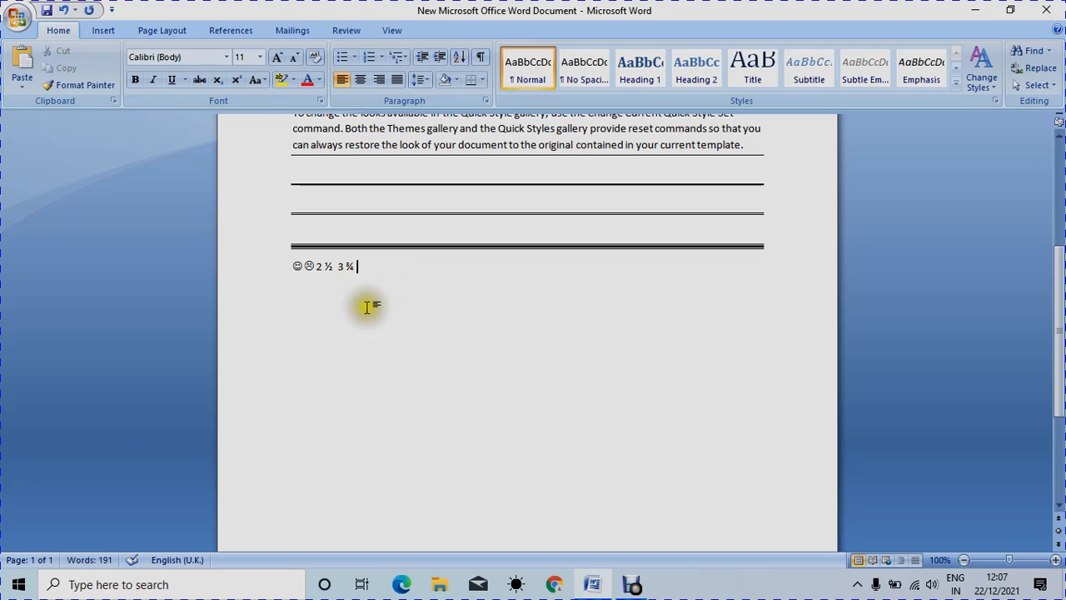
# Step: Move the mixed numbers onto their own line below the faces and delete the sad face
pyautogui.click(314, 268)
pyautogui.press('Return')
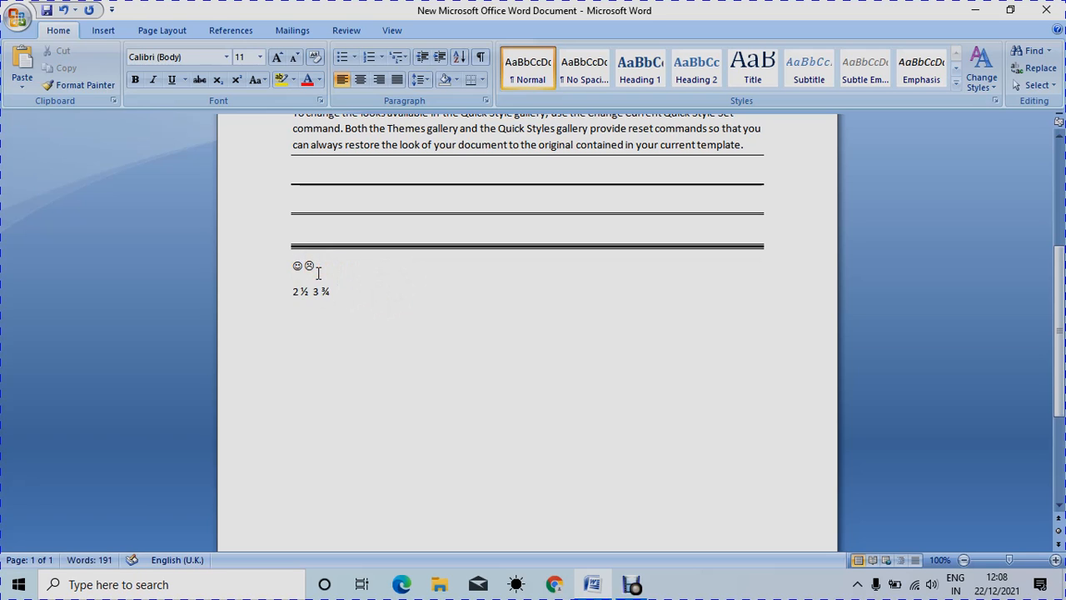
pyautogui.click(312, 272)
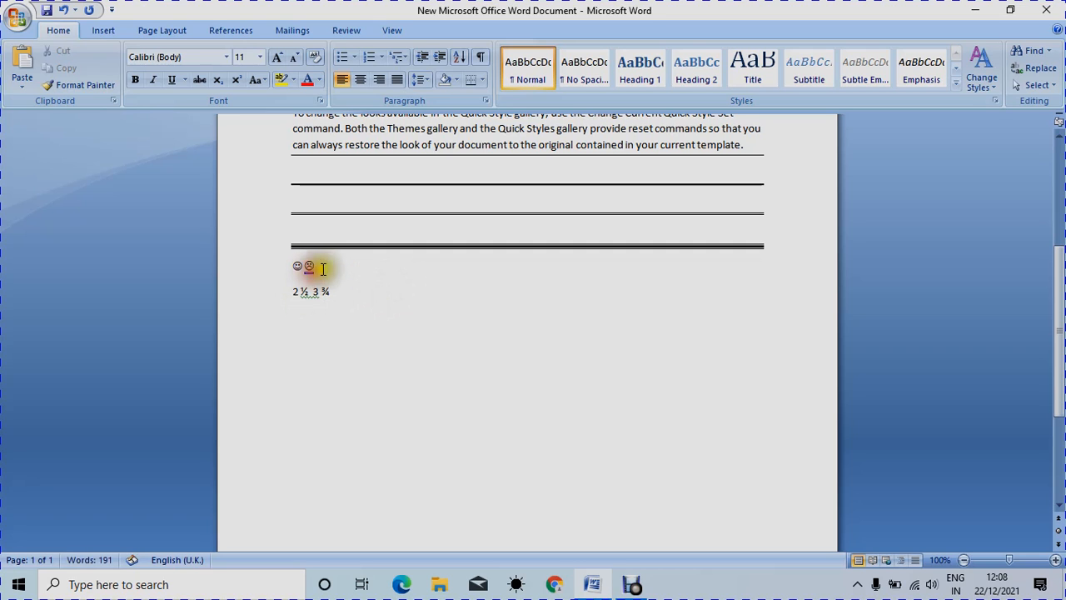
pyautogui.press('BackSpace')
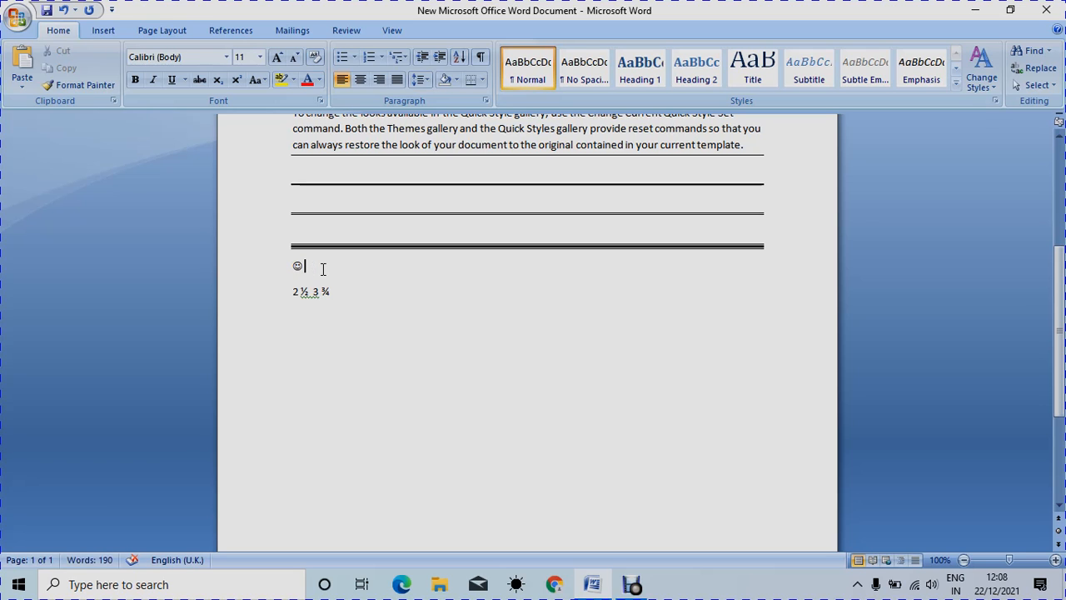
pyautogui.click(287, 291)
pyautogui.press('BackSpace')
pyautogui.moveTo(344, 266); pyautogui.dragTo(300, 268)
pyautogui.click(301, 289)
pyautogui.click(304, 260)
pyautogui.press('Return')
# Step: Enter autocorrected arrows below the mixed numbers: <-- and --> on one line, and <=> on the following line
pyautogui.click(357, 300)
pyautogui.press('Return')
pyautogui.write('<--')
pyautogui.write('-->')
pyautogui.press('Return')
pyautogui.write('<=>')
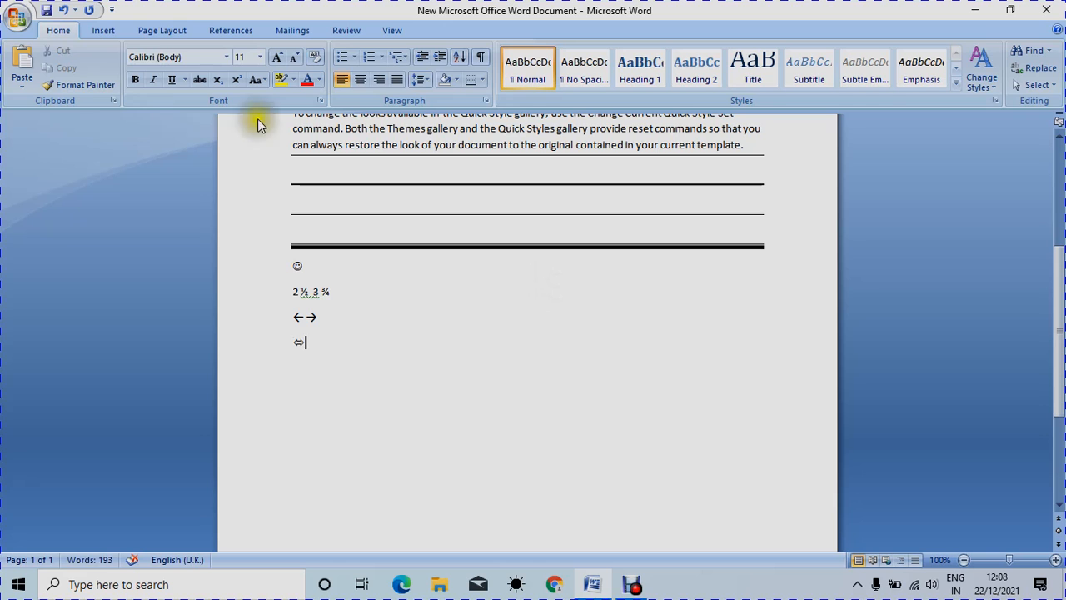
# Step: Preview the table-size grid on a new line below the double-headed arrow without inserting a table
pyautogui.click(108, 31)
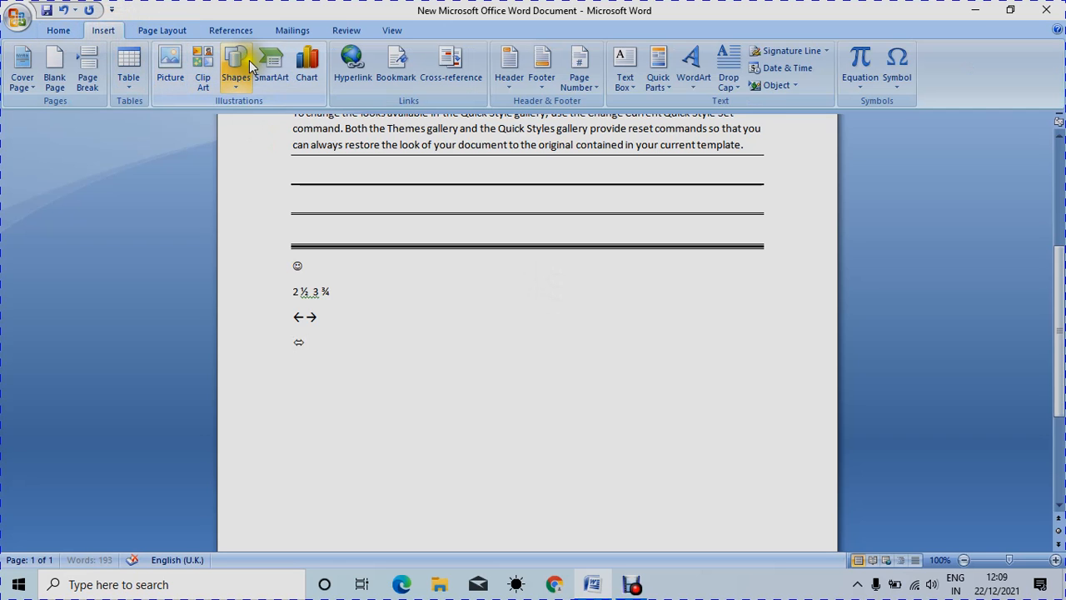
pyautogui.click(338, 347)
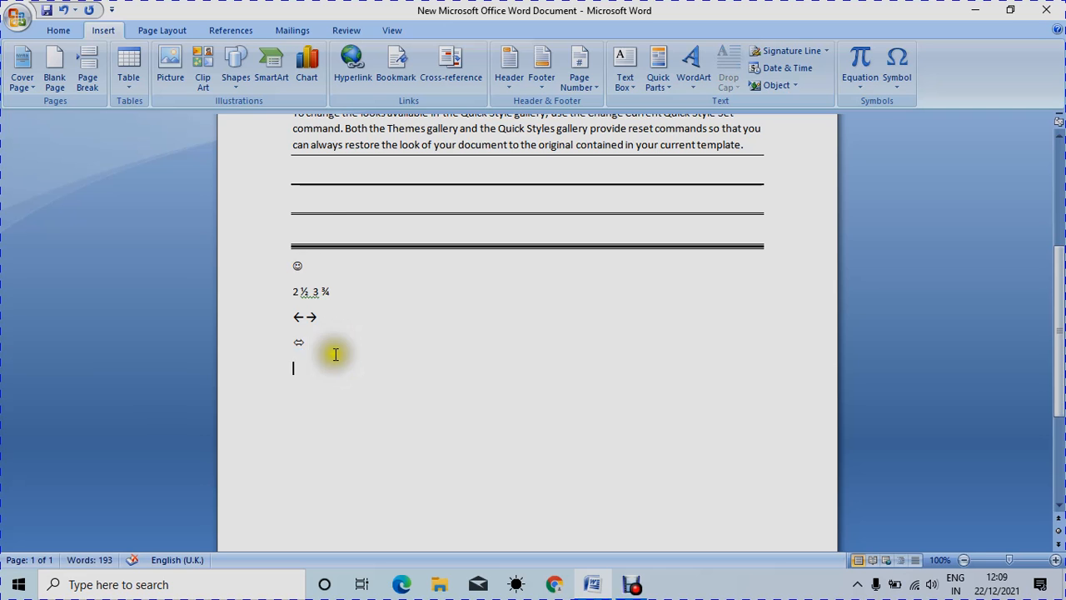
pyautogui.click(129, 67)
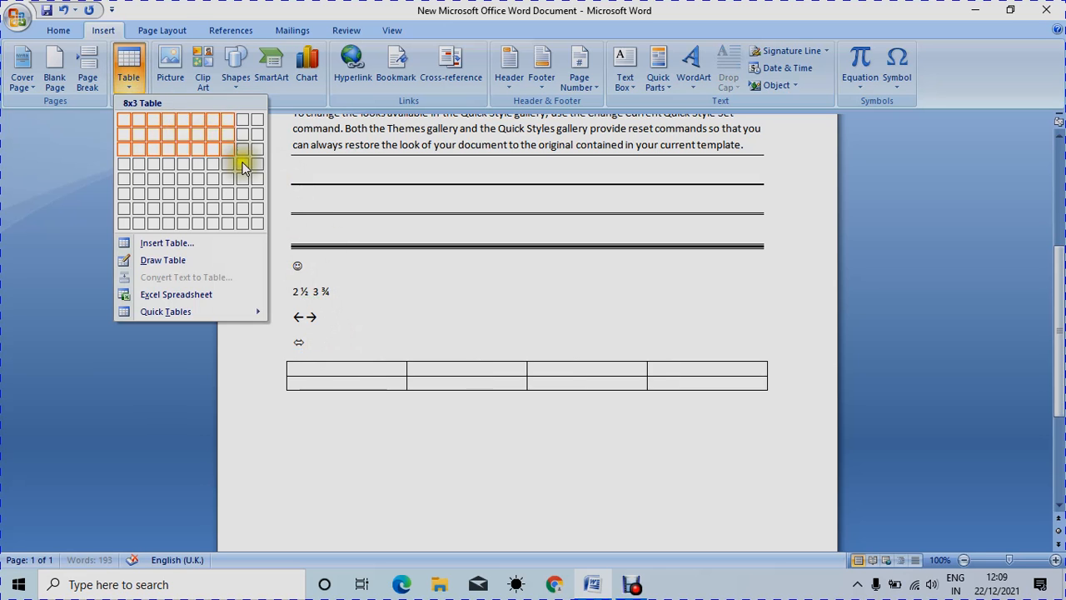
pyautogui.click(338, 381)
pyautogui.click(299, 384)
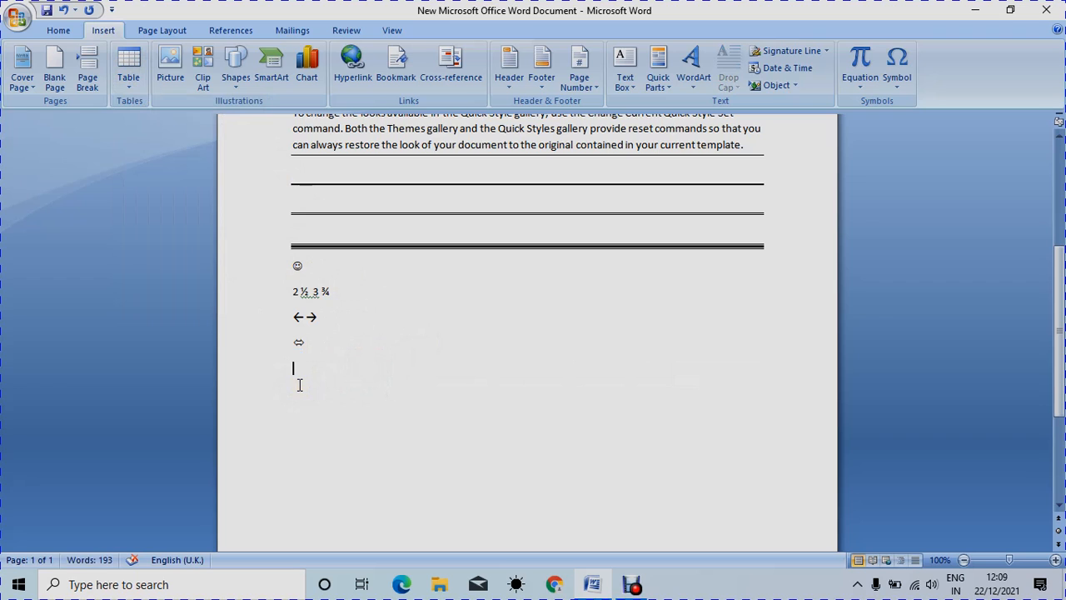
# Step: Create a one-row table with six columns of varying widths by autoformatting a line of hyphens separated by plus signs
pyautogui.write('+----------------')
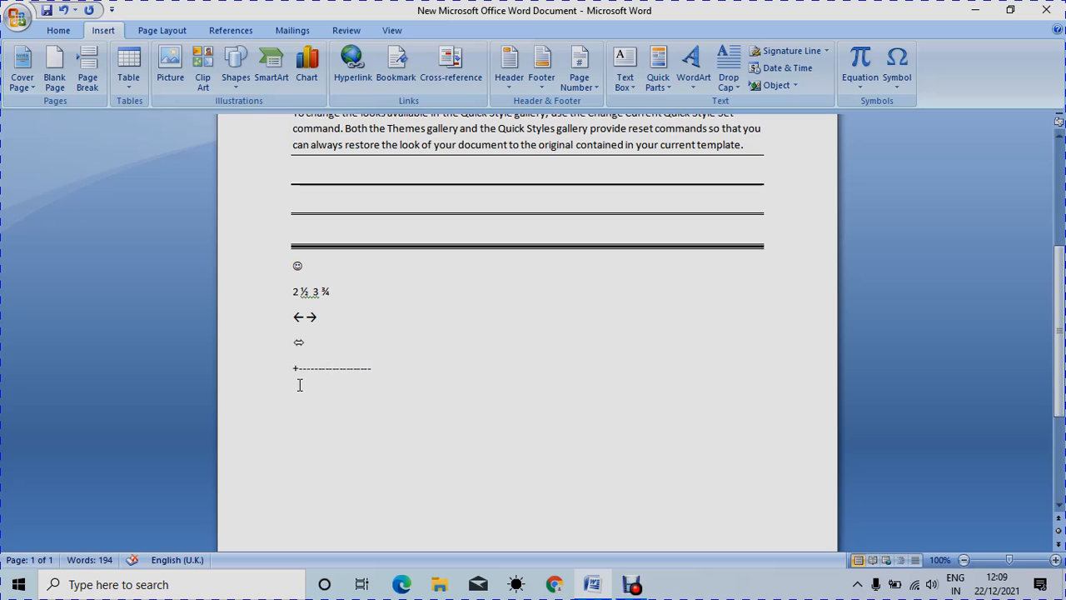
pyautogui.write('+ -')
pyautogui.write('----+')
pyautogui.write('--')
pyautogui.write('+')
pyautogui.write('-')
pyautogui.write('----------------')
pyautogui.write('+')
pyautogui.write('----')
pyautogui.write('--+-------+')
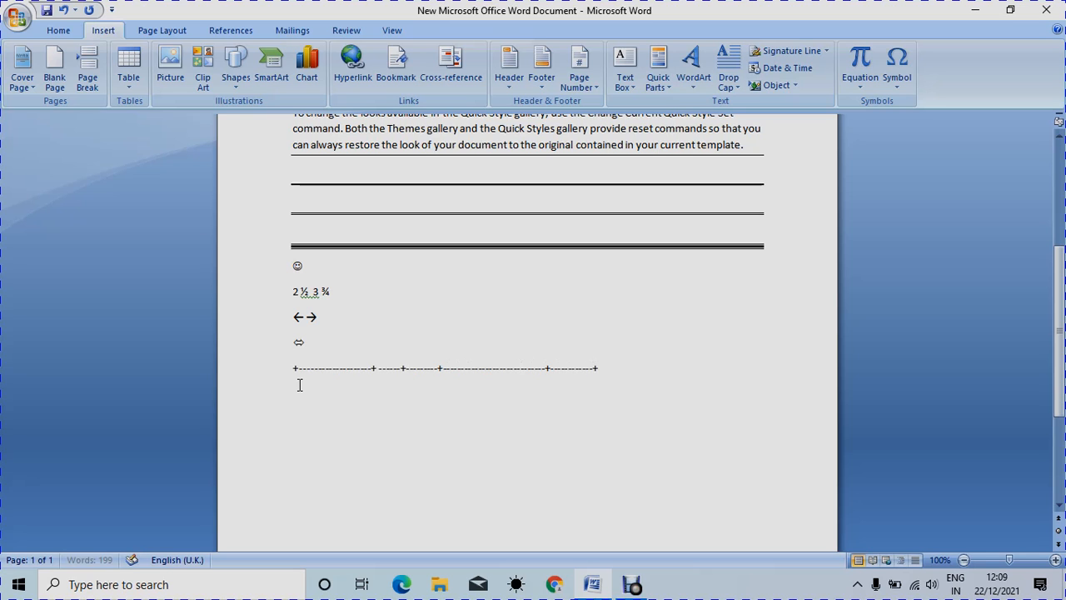
pyautogui.write('------------------------+')
pyautogui.press('Return')
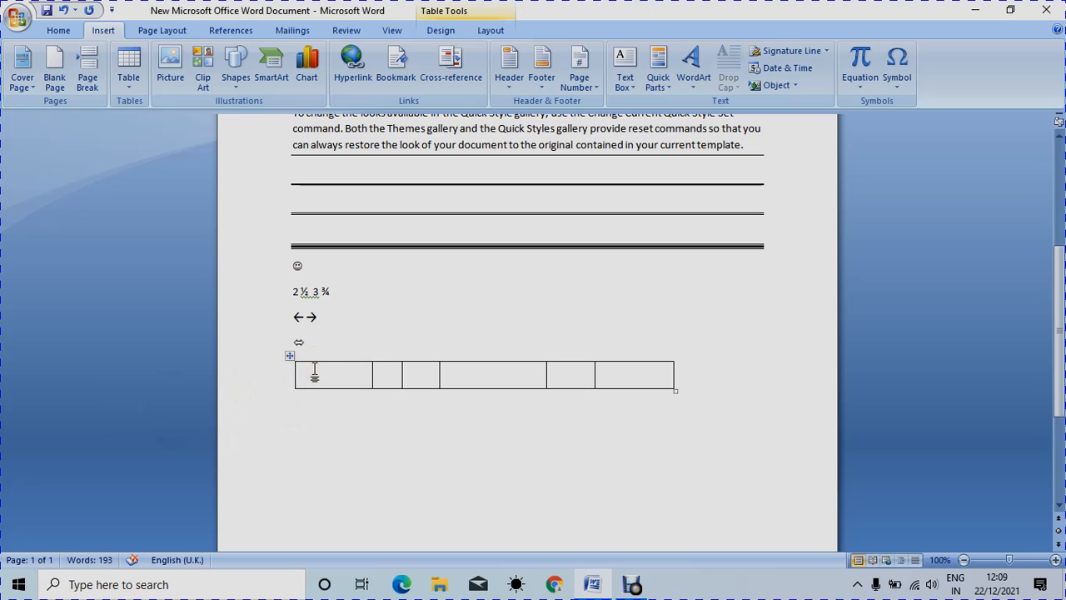
# Step: Add two rows to the table by advancing through the cells past the last one
pyautogui.press('Tab')
pyautogui.press('Tab')
pyautogui.press('Tab')
pyautogui.press('Tab')
pyautogui.press('Tab')
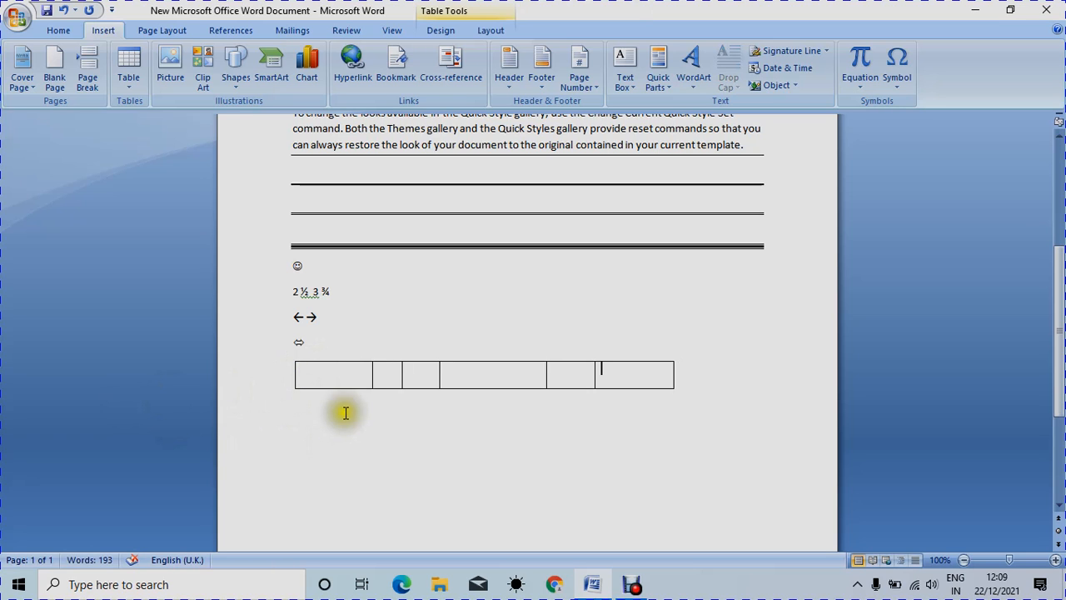
pyautogui.click(651, 376)
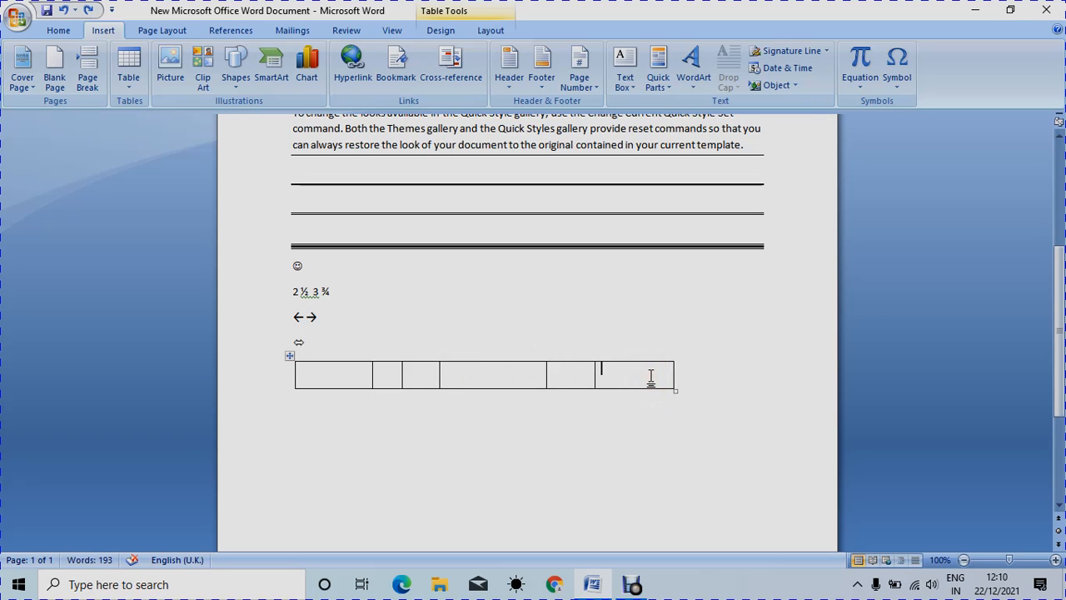
pyautogui.press('Tab')
pyautogui.press('Tab')
pyautogui.press('Tab')
pyautogui.press('Tab')
pyautogui.press('Tab')
pyautogui.press('Tab')
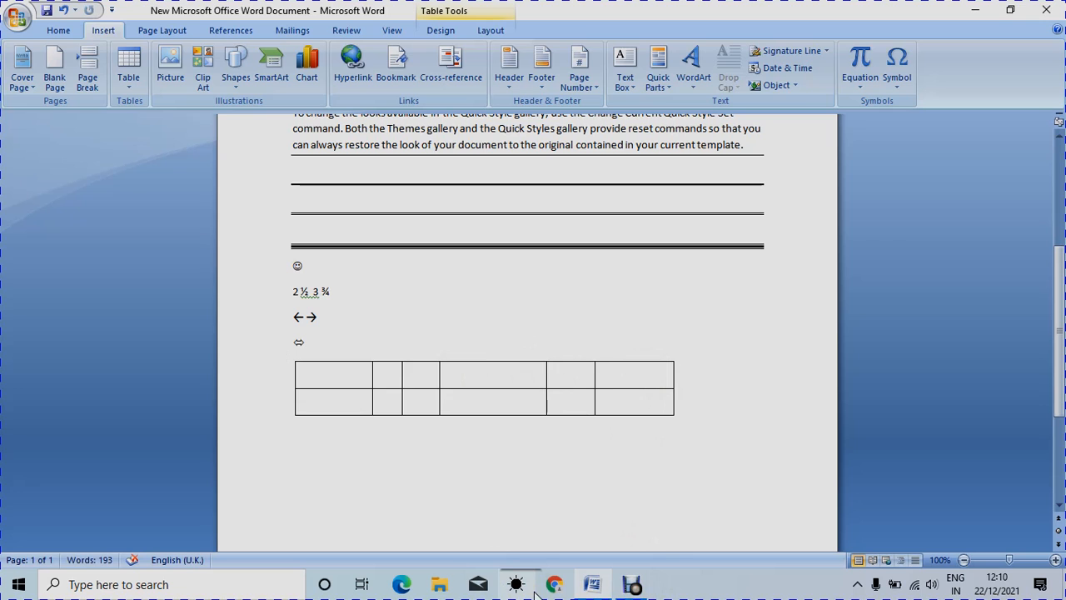
pyautogui.press('Tab')
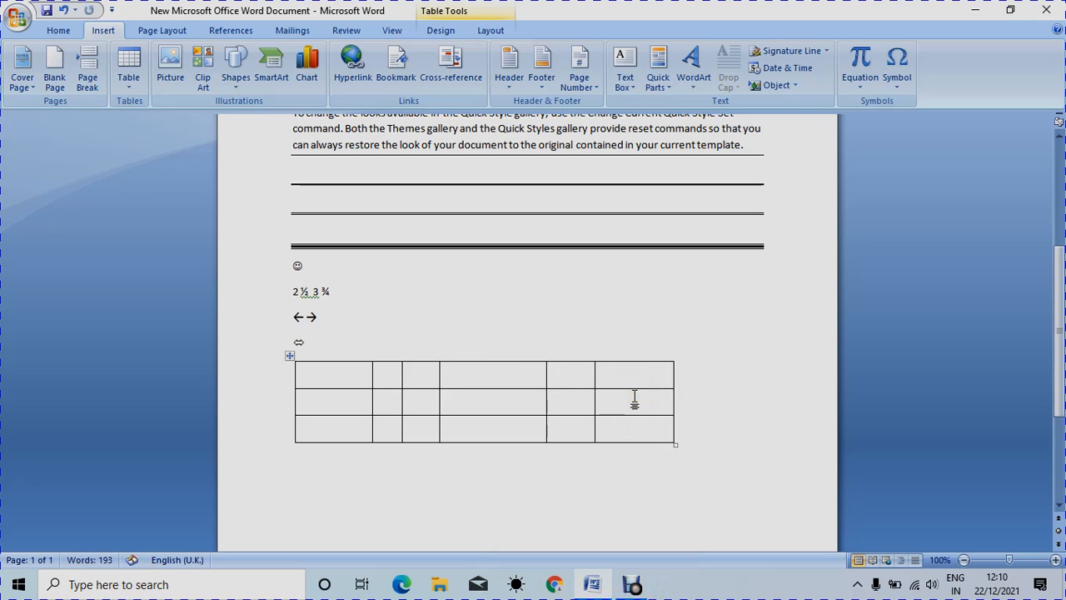
# Step: Enter the sentence "The sunrise school onthe table" below the table, leaving out the space in "onthe"
pyautogui.scroll(-3, 668, 473)
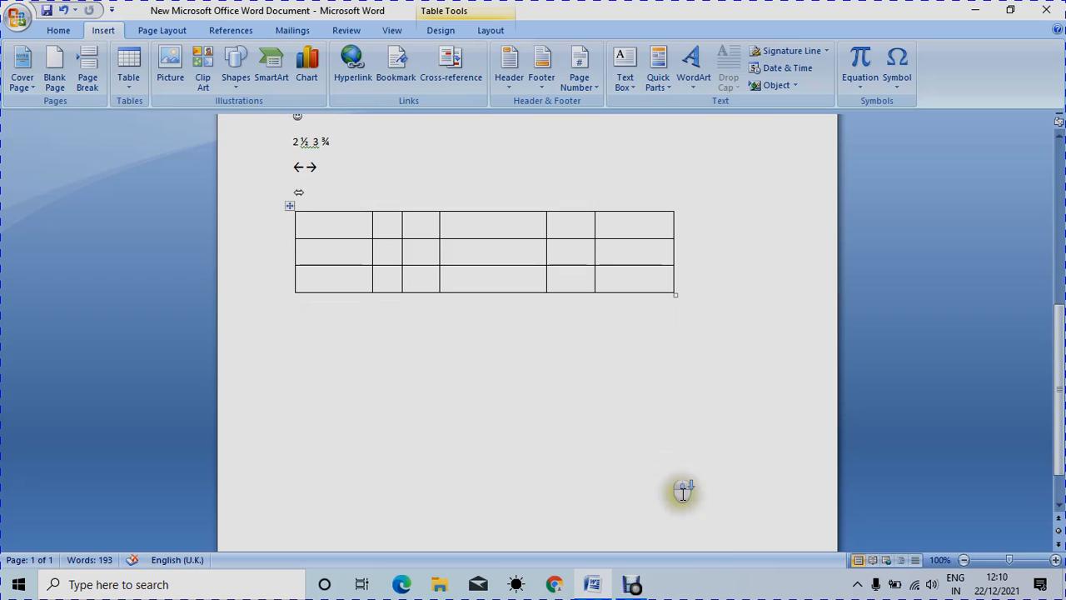
pyautogui.scroll(-1, 357, 380)
pyautogui.click(304, 271)
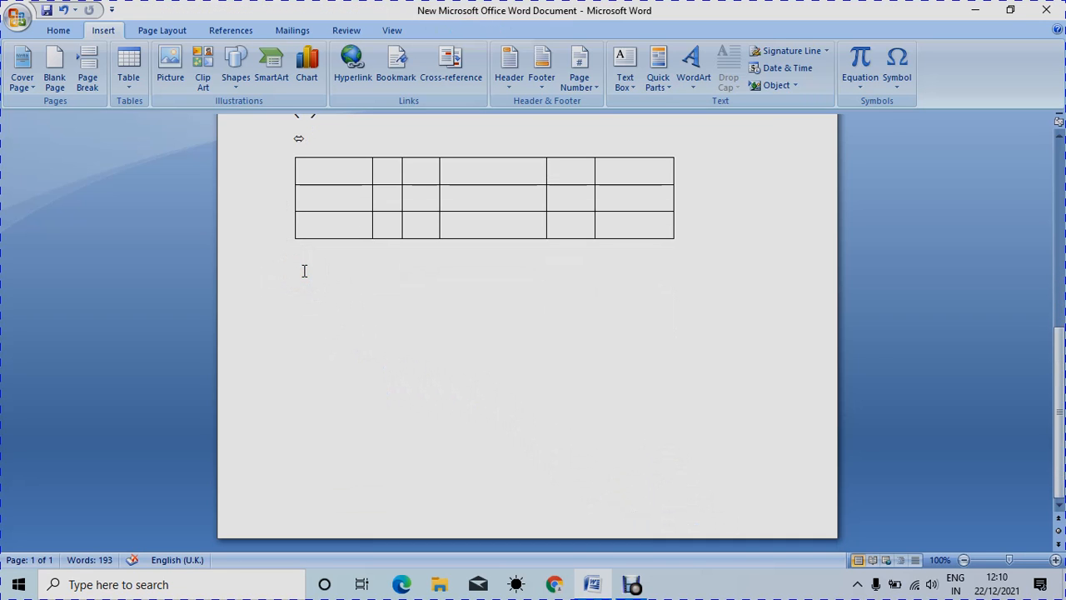
pyautogui.write('The s')
pyautogui.write('unrise schio')
pyautogui.write(' o')
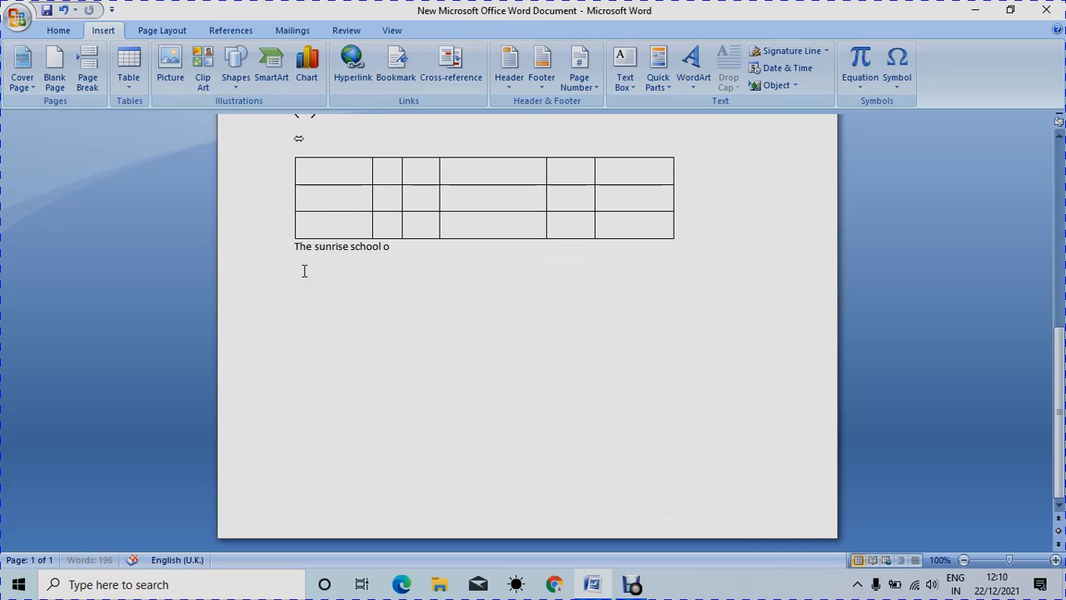
pyautogui.write('nthe table')
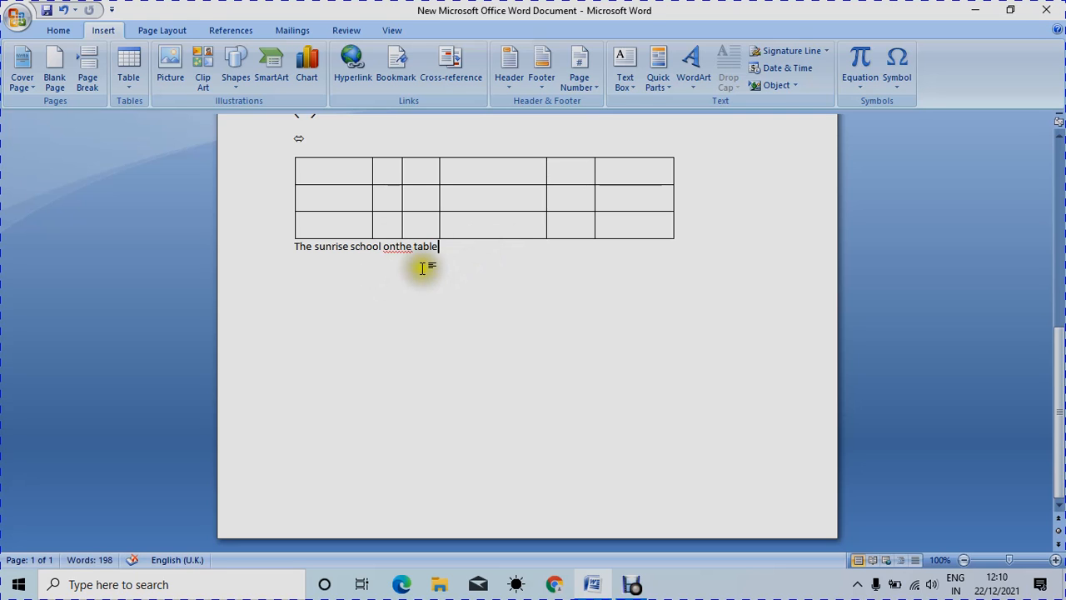
# Step: Correct the misspelled "onthe" with the spelling suggestion "on the"
pyautogui.click(400, 246)
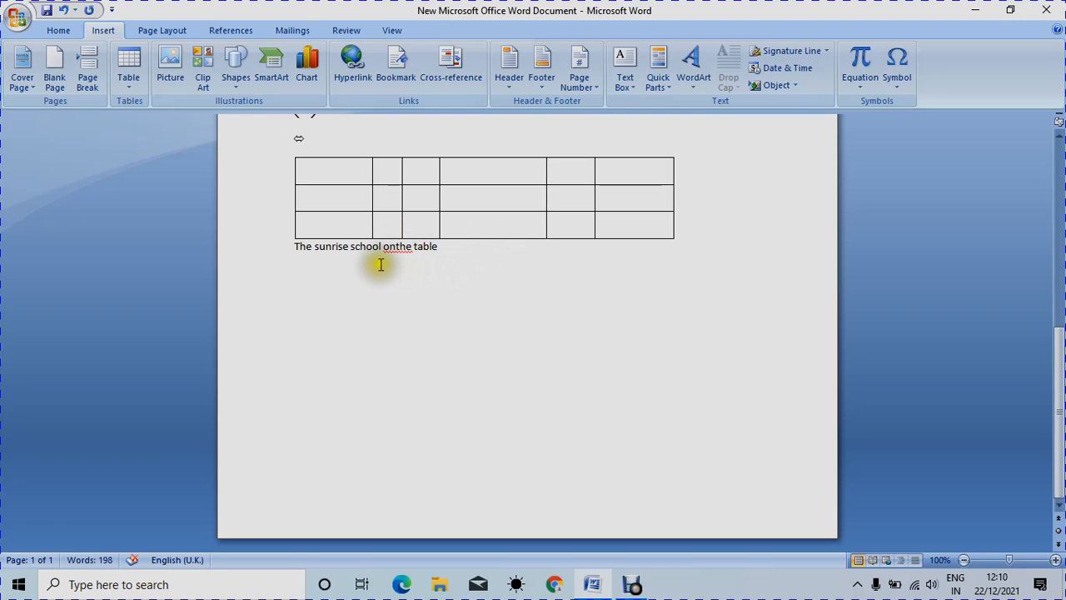
pyautogui.click(401, 270)
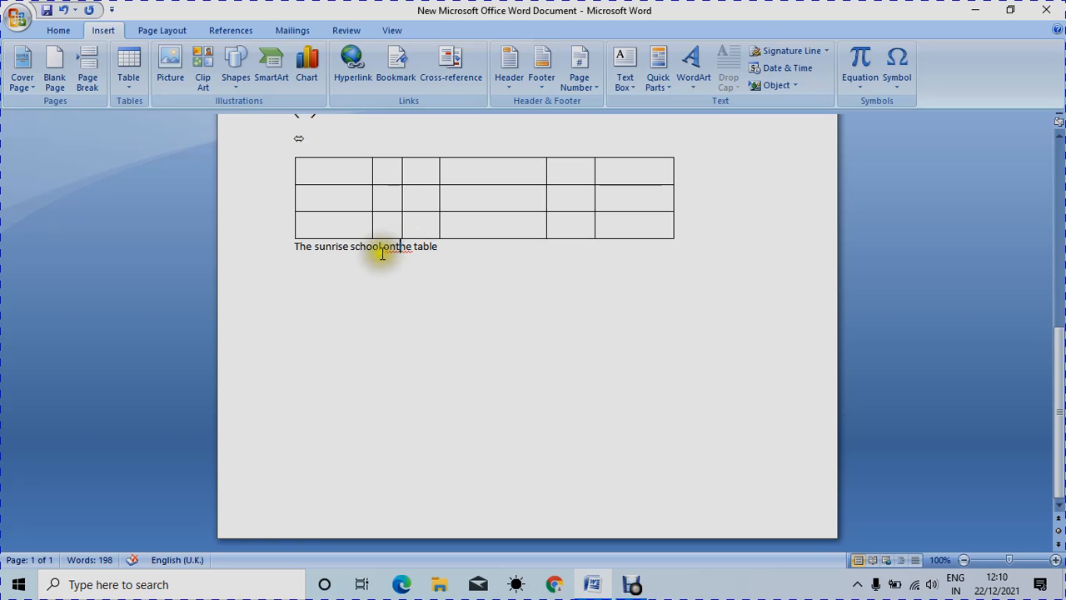
pyautogui.rightClick(397, 248)
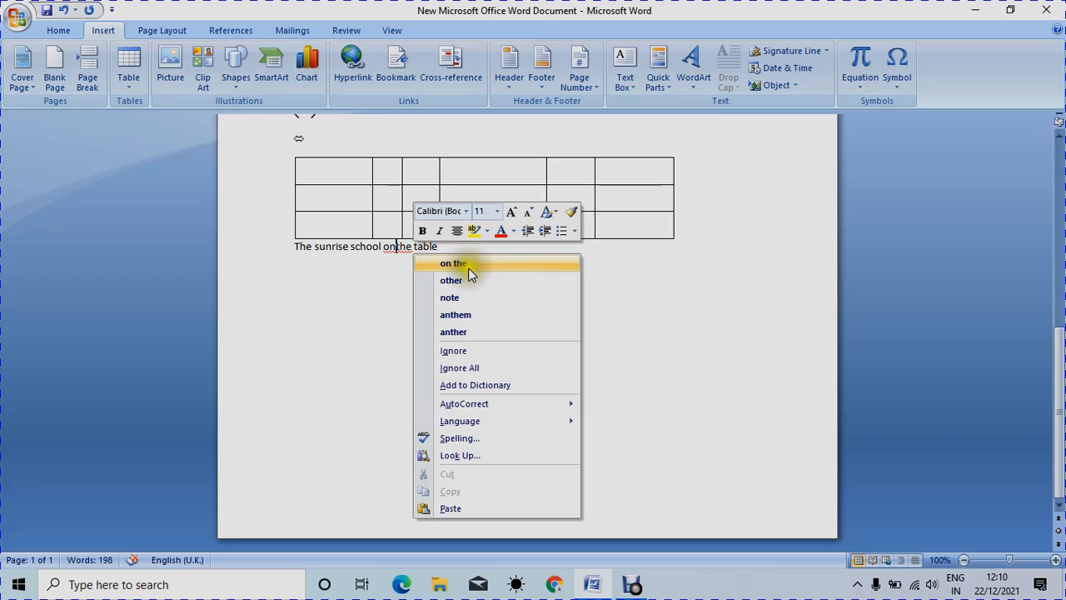
pyautogui.click(399, 260)
pyautogui.rightClick(397, 248)
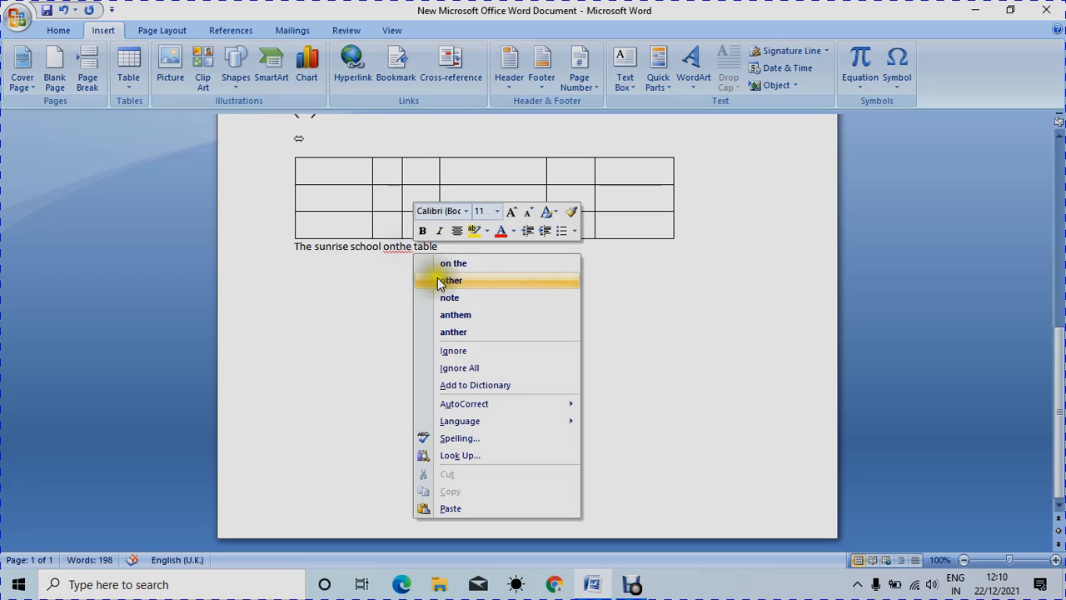
pyautogui.click(459, 263)
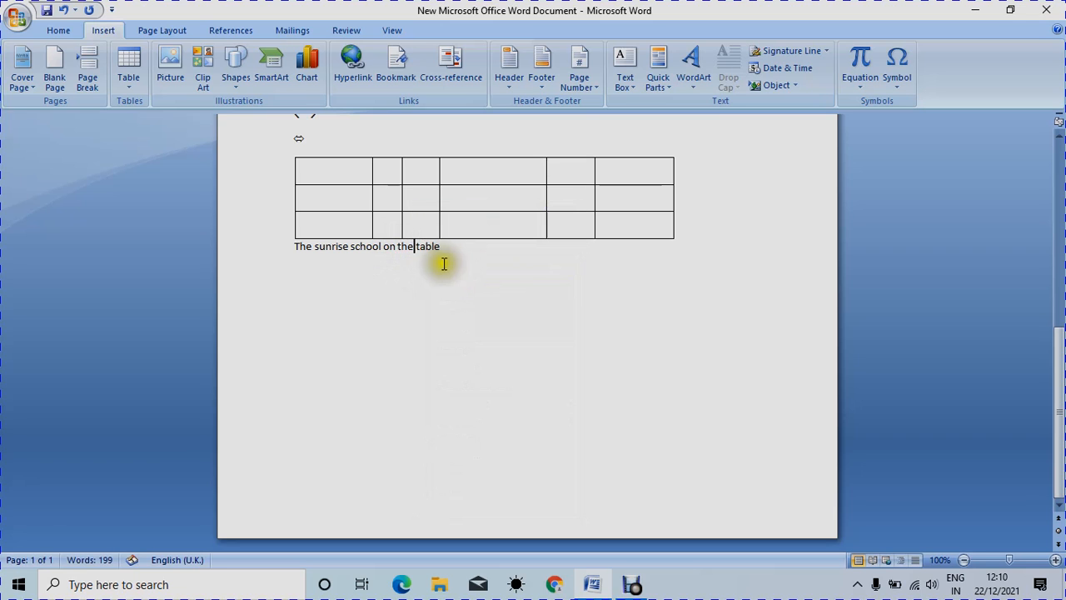
# Step: Create an automatic numbered list starting at 1. with the items "Jhsdkaljfasdkl;fjsdklfj", "Jksdafhkjsdhfdkl;j", "Iksdfjdsklafjdsaklf" and "Klsddfkldjf"
pyautogui.press('Return')
pyautogui.write('1. ')
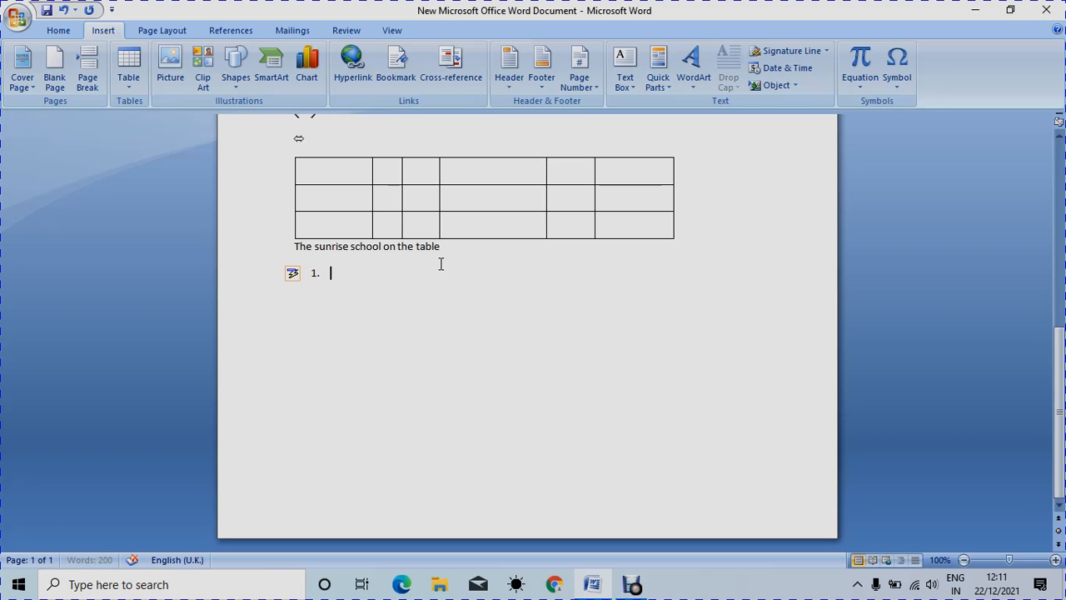
pyautogui.write('Jhsdkaljfasdkl;fjsdklfj')
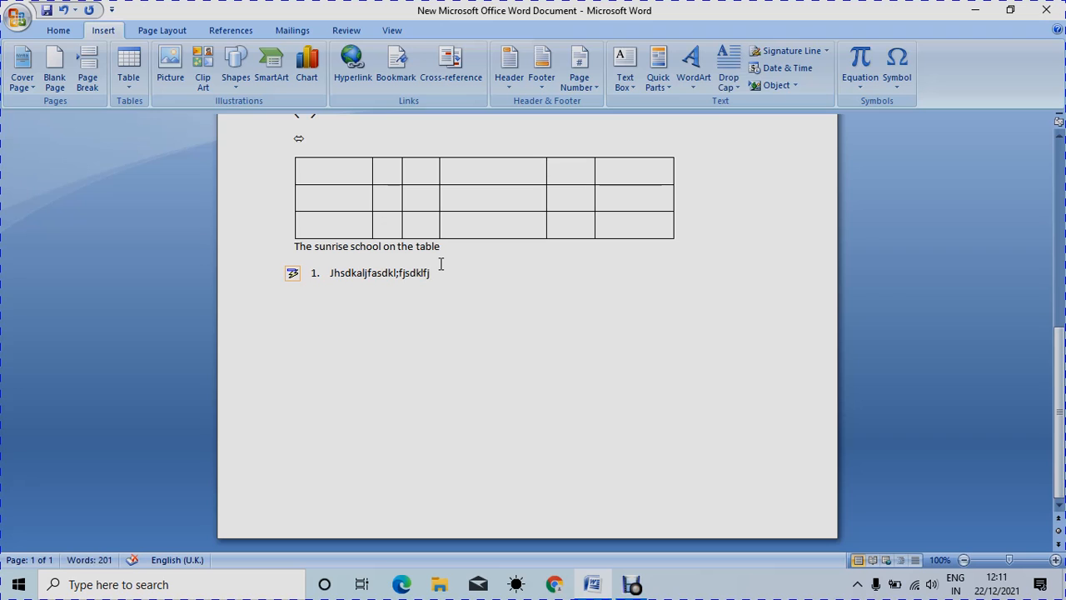
pyautogui.press('Return')
pyautogui.write('Jksdafhkjsdhfdkl;j')
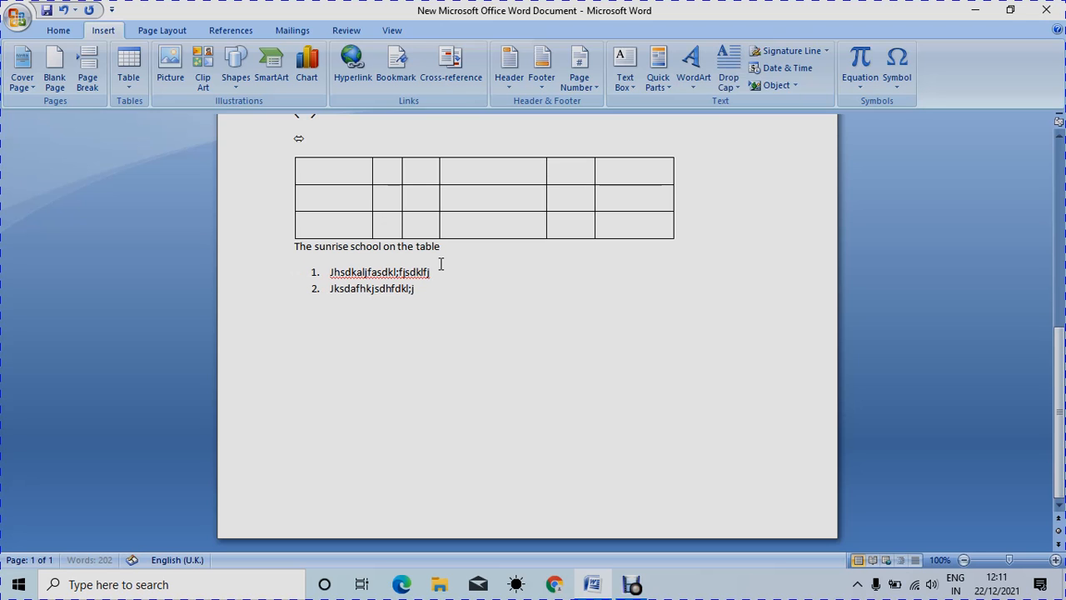
pyautogui.press('Return')
pyautogui.write('Iksdfjdsklafjdsaklf')
pyautogui.press('Return')
pyautogui.write('klsddfkldjf')
pyautogui.press('Return')
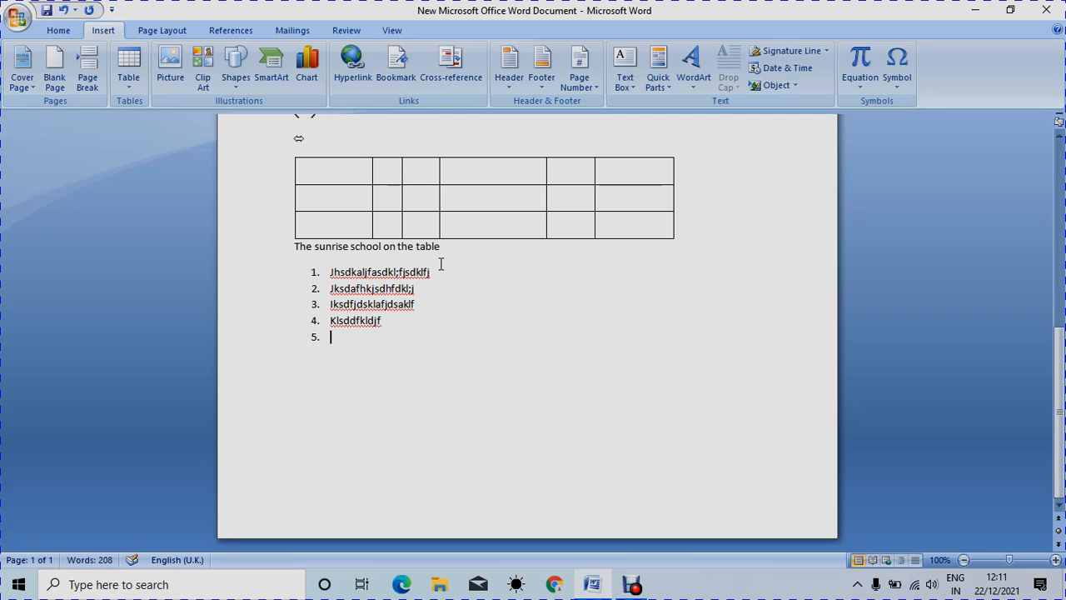
# Step: Add "Hdskldgdklgji" as the fifth item of the numbered list and end the list after it
pyautogui.write('hdskldgdklgjl')
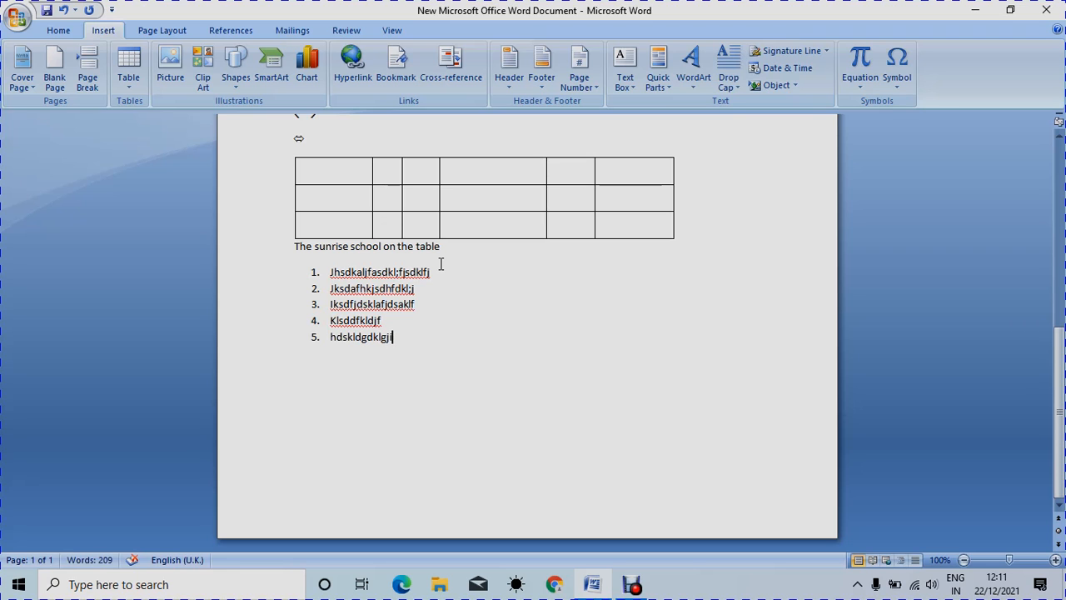
pyautogui.press('Return')
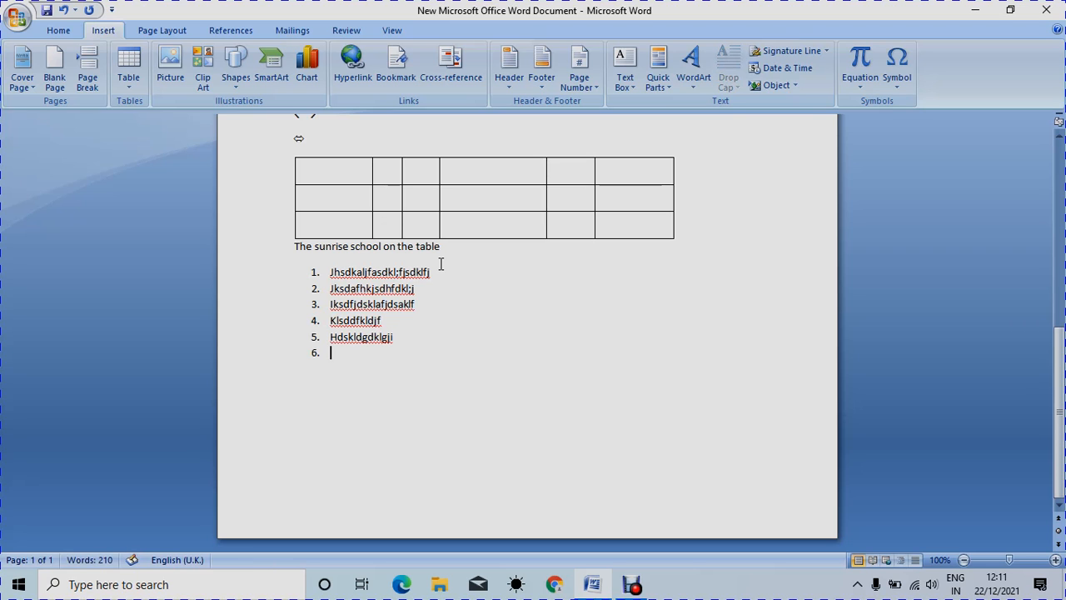
pyautogui.press('BackSpace')
# Step: Enter "Jsdkljdfkl;gjsdfklgj", "Jkldsjgdklfjgdls" and "Opidfjgdfgj" as three separate plain paragraphs below the numbered list
pyautogui.write('Jsdkljdfkl;gjsdfklgj')
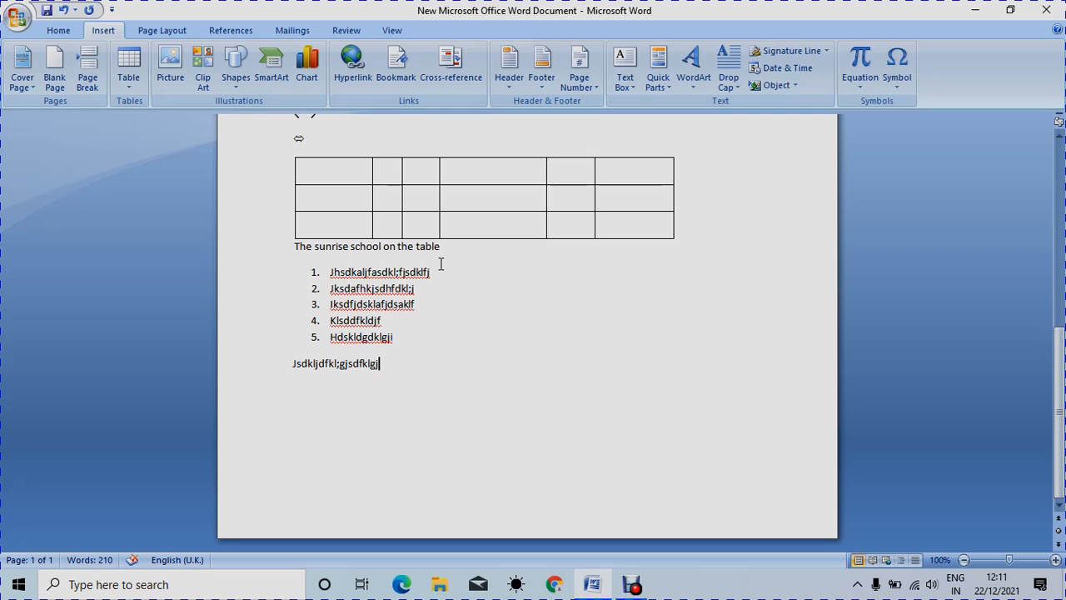
pyautogui.press('Return')
pyautogui.write('Jkldsjgdklfjgdls')
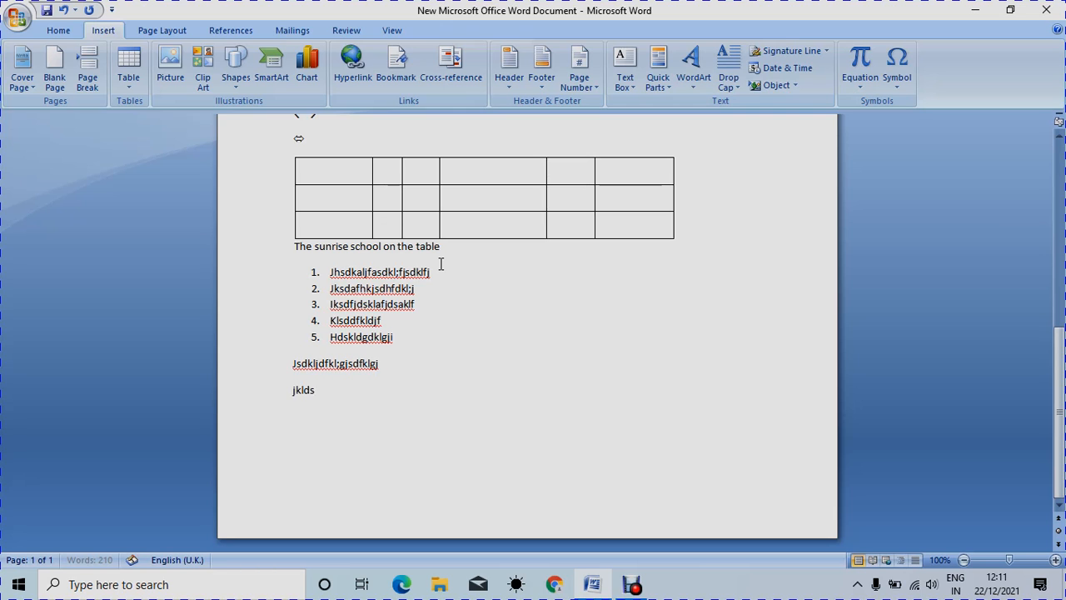
pyautogui.press('Return')
pyautogui.write('opidfjgdfgj')
pyautogui.press('Return')
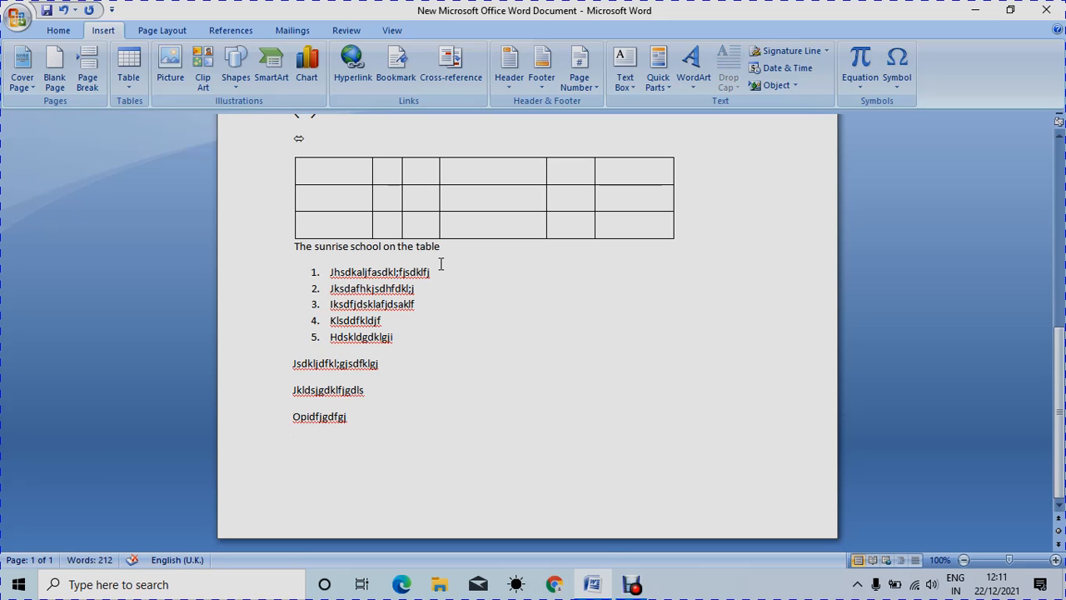
# Step: Create an automatic arrow-bulleted list starting from ">" with the items "Fdlkjjh", "Hdgjksdfhgjkds", "Hdfsdfhghfjdkhg" and "Hdjdfhgfj"
pyautogui.write('>')
pyautogui.write(' fdlkjjh')
pyautogui.press('Return')
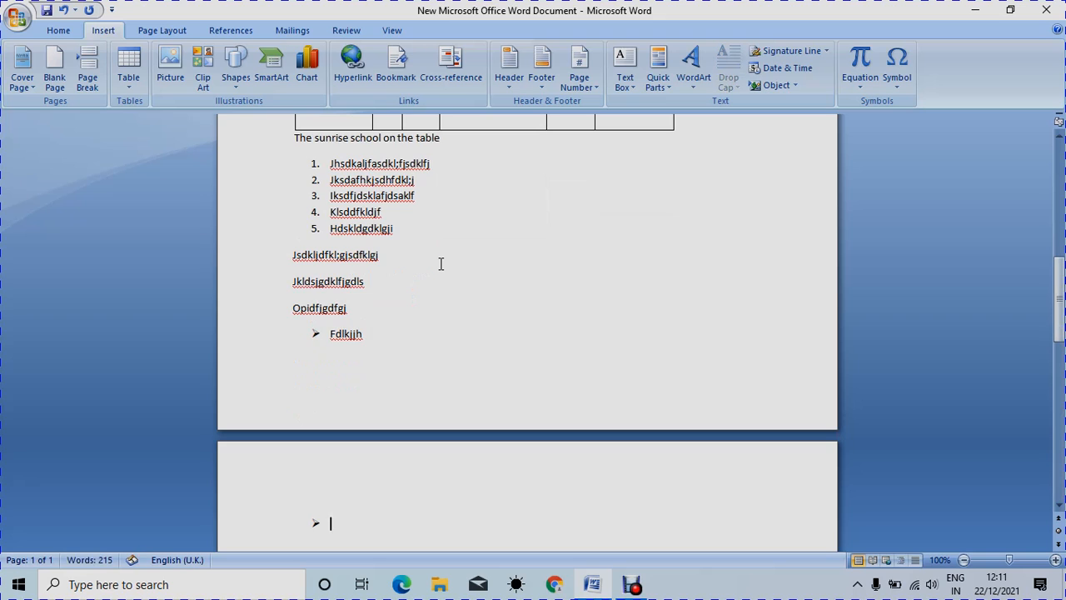
pyautogui.write('hdgjksdfhgjkds')
pyautogui.press('Return')
pyautogui.write('hdfsdfhghfjdkhg')
pyautogui.press('Return')
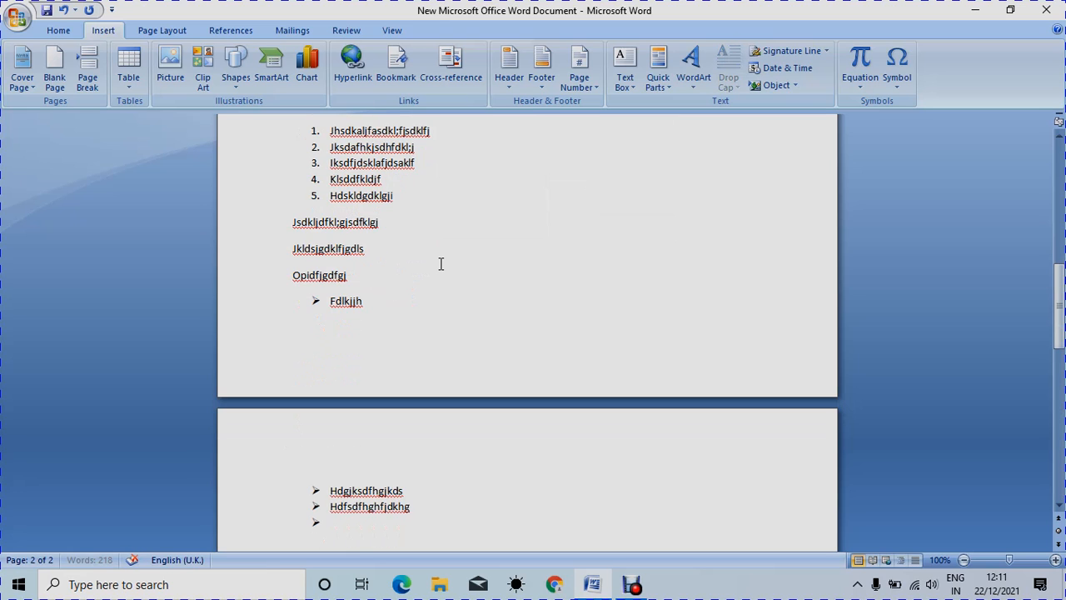
pyautogui.scroll(-3, 440, 265)
pyautogui.write('hdjdfhgfj')
pyautogui.press('Return')
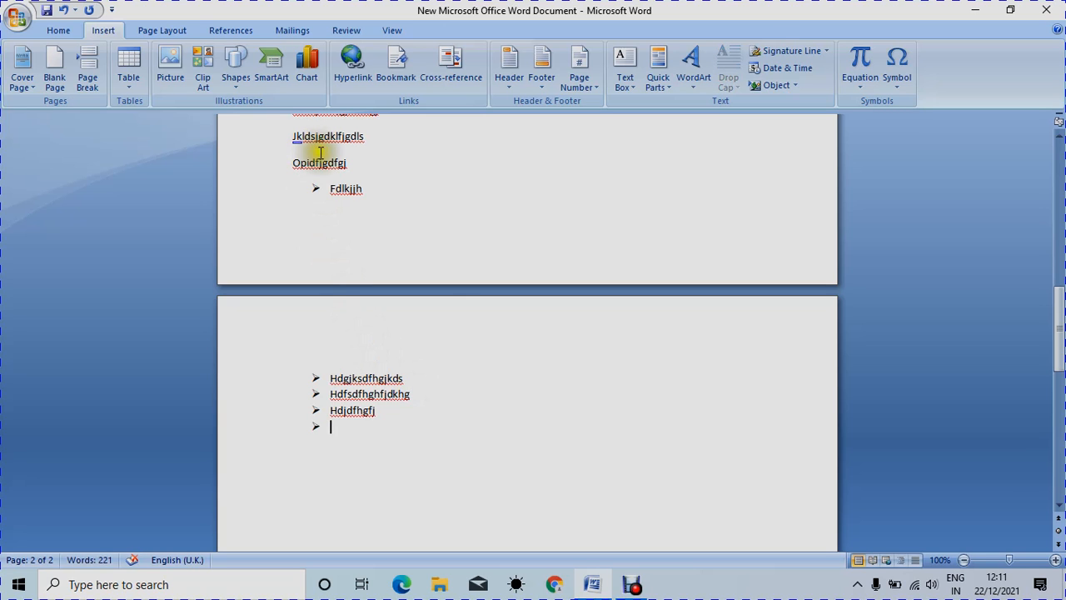
# Step: Review the automatic lines, emoticon, fractions, arrows, table, corrected sentence and lists throughout the document
pyautogui.scroll(20, 380, 304)
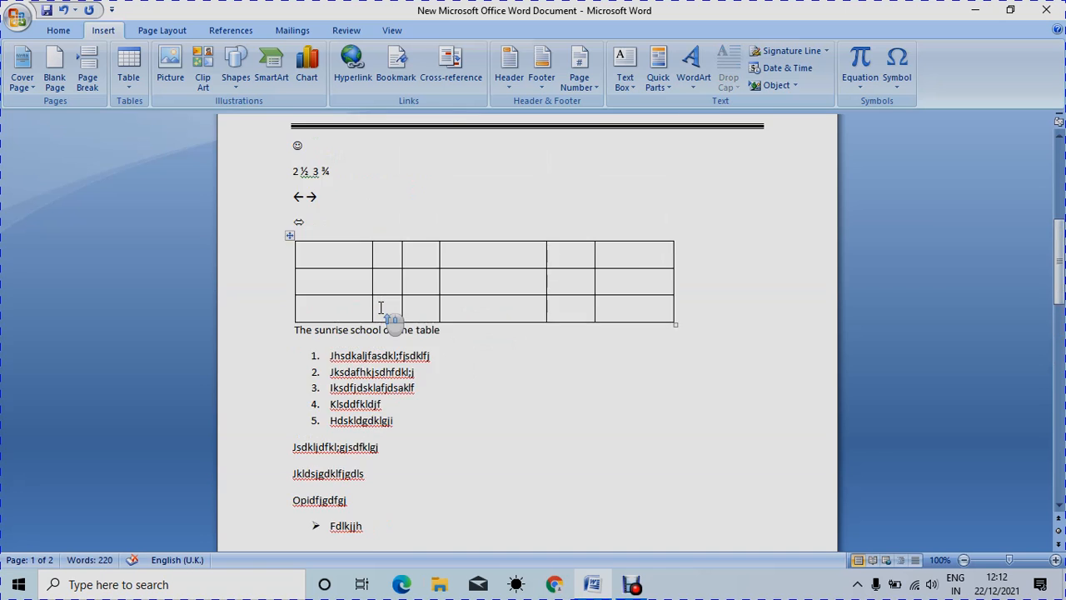
pyautogui.moveTo(327, 209); pyautogui.dragTo(396, 335)
pyautogui.scroll(-3, 397, 335)
pyautogui.moveTo(341, 258); pyautogui.dragTo(461, 297)
pyautogui.click(459, 300)
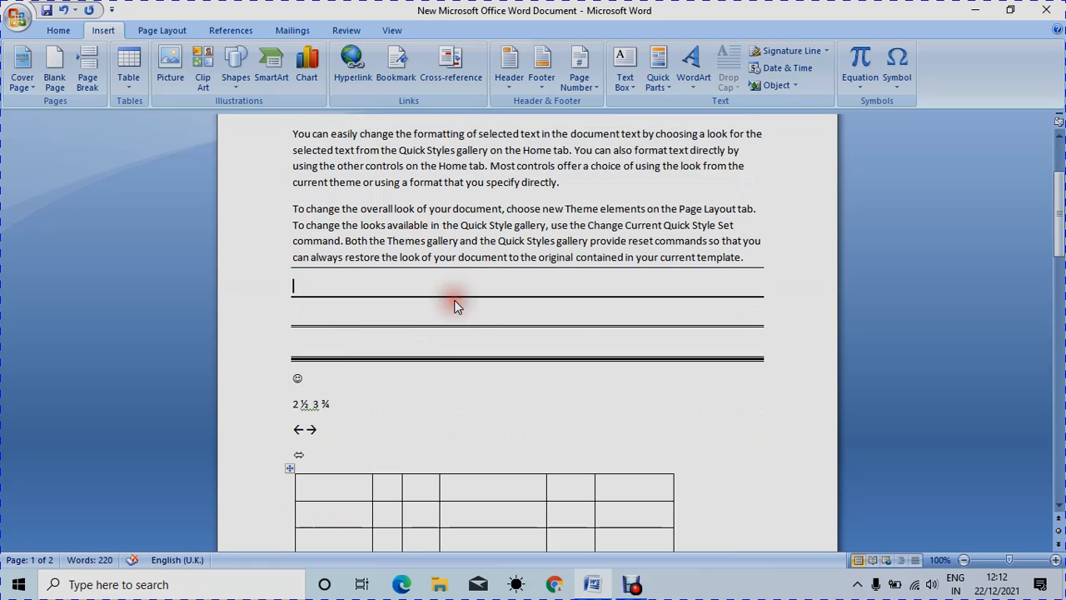
pyautogui.press('Down')
pyautogui.press('Down')
pyautogui.scroll(-2, 452, 380)
pyautogui.moveTo(293, 292); pyautogui.dragTo(330, 293)
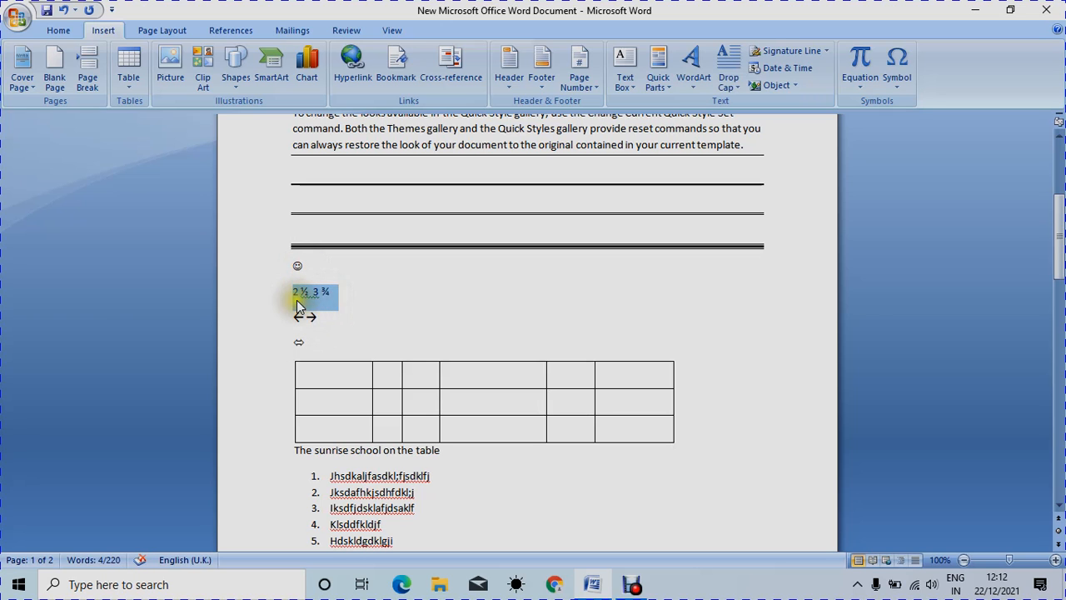
pyautogui.click(373, 314)
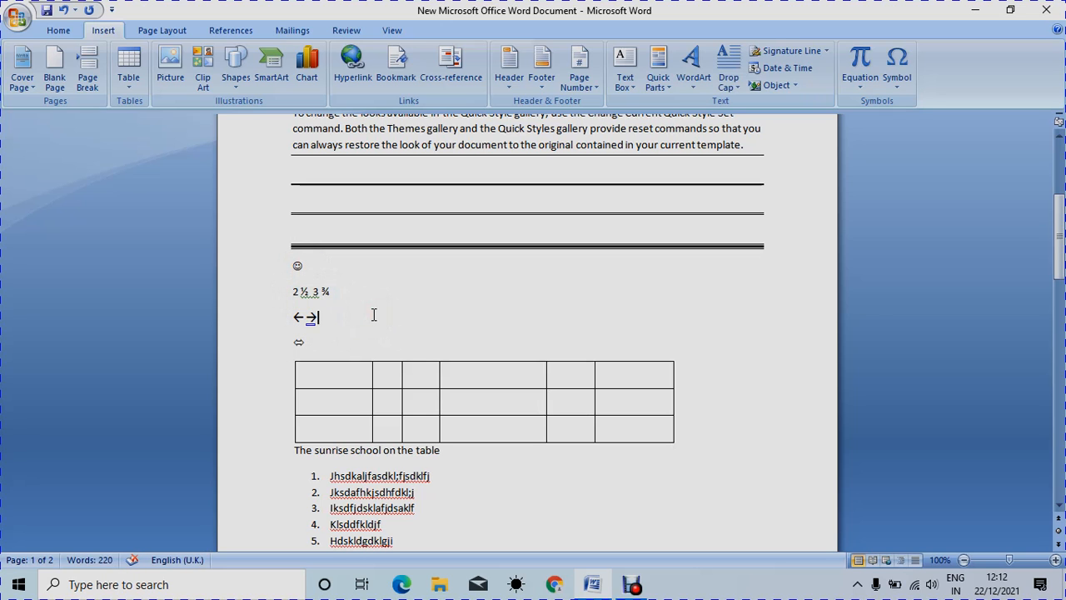
pyautogui.moveTo(329, 325)
pyautogui.click(302, 337)
pyautogui.click(297, 348)
pyautogui.scroll(-12, 400, 400)
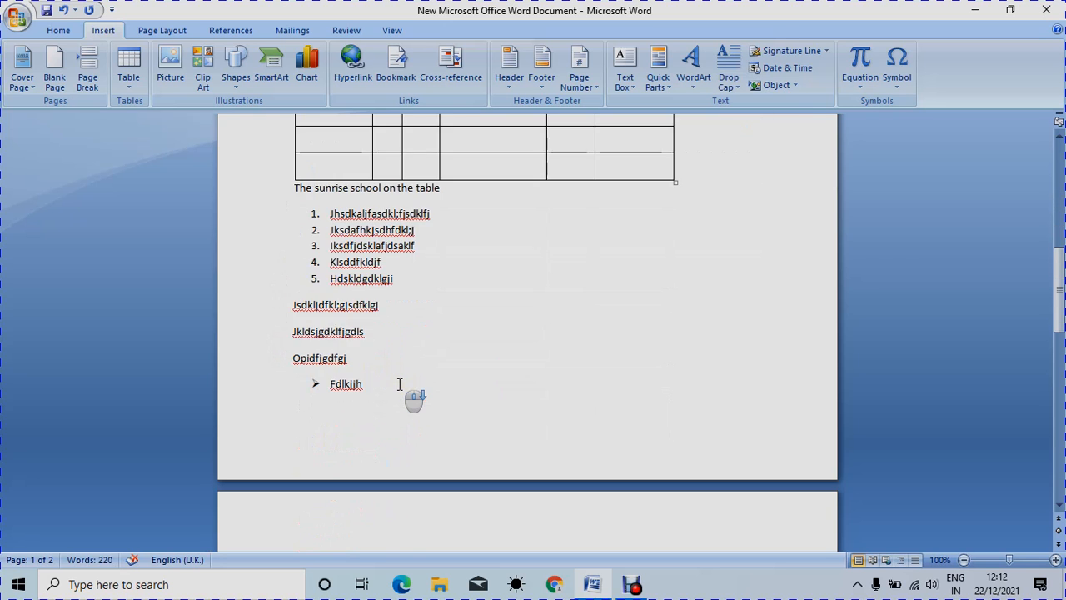
pyautogui.scroll(5, 400, 383)
pyautogui.scroll(-4, 399, 383)
pyautogui.scroll(-4, 405, 392)
pyautogui.scroll(9, 390, 303)
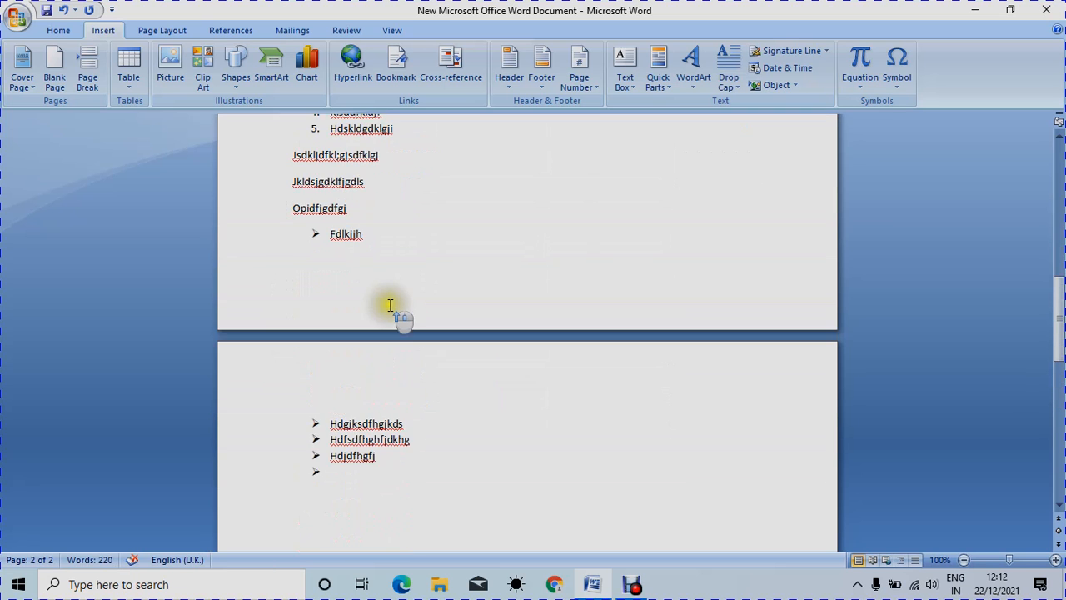
pyautogui.scroll(9, 391, 305)
pyautogui.scroll(-1, 319, 288)
pyautogui.scroll(1, 319, 287)
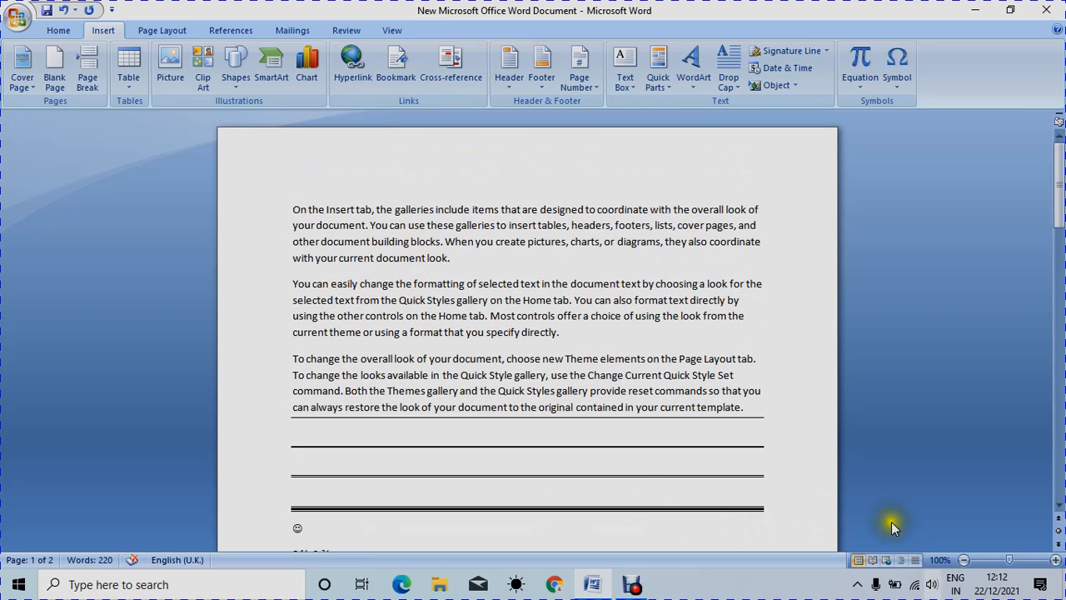
# Step: Make the words "document look" at the end of the first paragraph bold
pyautogui.click(450, 258)
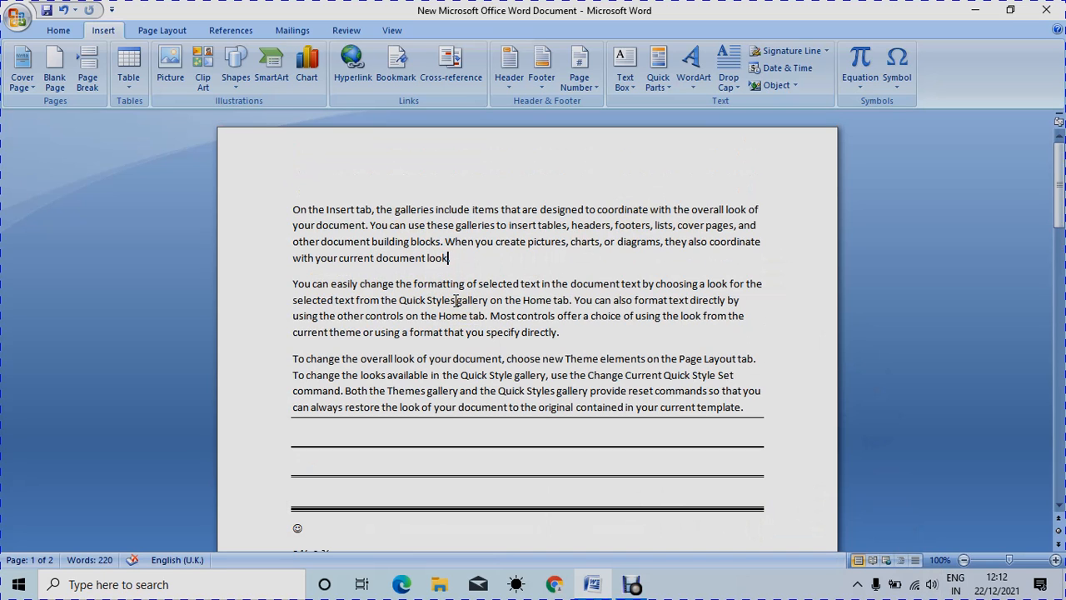
pyautogui.hotkey('shift', 'Left')
pyautogui.hotkey('shift', 'Left')
pyautogui.hotkey('shift', 'Left')
pyautogui.hotkey('shift', 'Left')
pyautogui.hotkey('shift', 'Left')
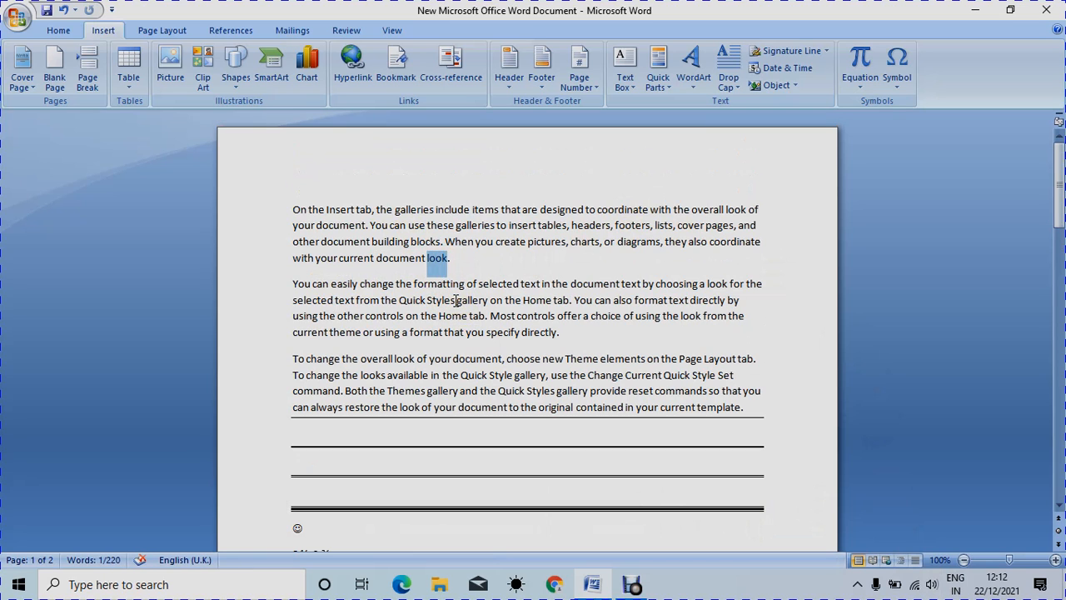
pyautogui.hotkey('shift', 'Left')
pyautogui.hotkey('shift', 'Left')
pyautogui.hotkey('shift', 'Left')
pyautogui.hotkey('shift', 'Left')
pyautogui.hotkey('shift', 'Left')
pyautogui.hotkey('shift', 'Left')
pyautogui.hotkey('shift', 'Left')
pyautogui.hotkey('shift', 'Left')
pyautogui.hotkey('shift', 'Left')
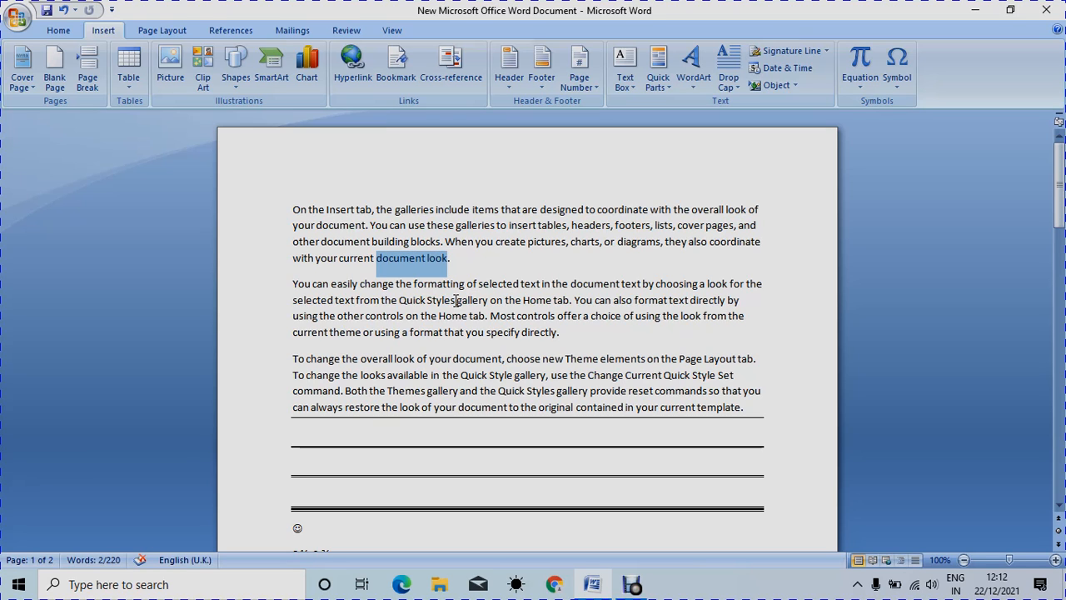
pyautogui.write('B')
pyautogui.press('BackSpace')
pyautogui.hotkey('ctrl', 'z')
pyautogui.hotkey('ctrl', 'z')
pyautogui.hotkey('ctrl', 'b')
pyautogui.click(504, 301)
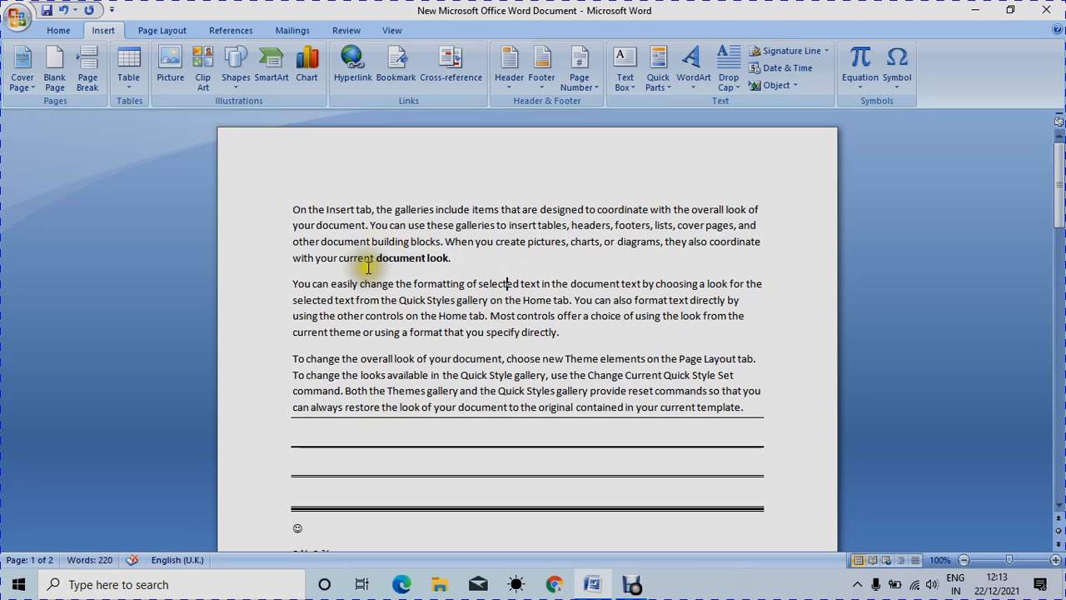
# Step: Underline the bold words "document look" at the end of the first paragraph
pyautogui.moveTo(375, 259); pyautogui.dragTo(449, 262)
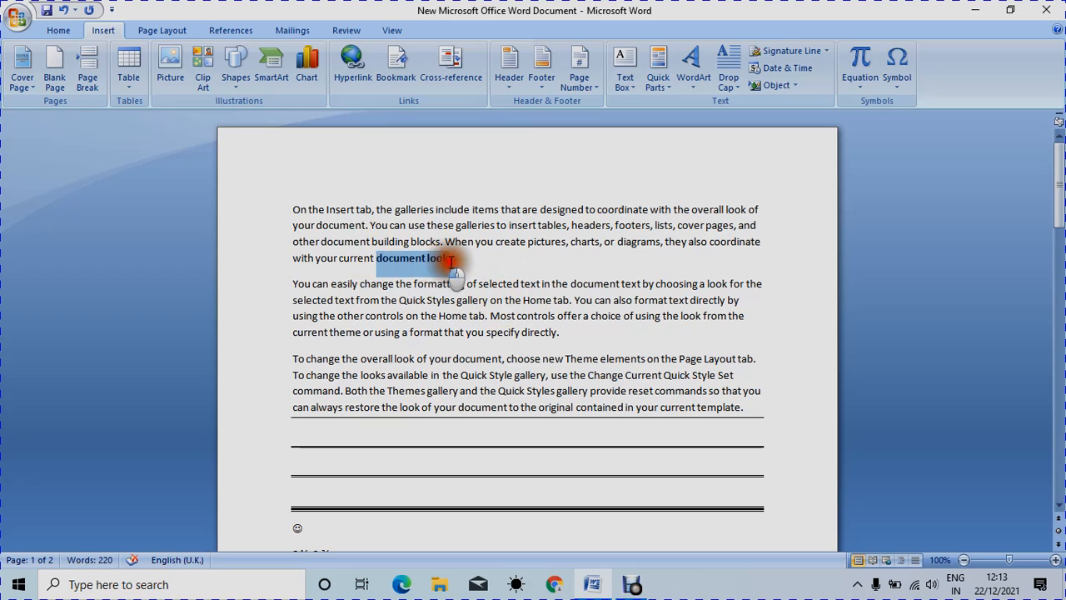
pyautogui.moveTo(353, 263); pyautogui.dragTo(315, 259)
pyautogui.click(369, 259)
pyautogui.moveTo(379, 263); pyautogui.dragTo(445, 265)
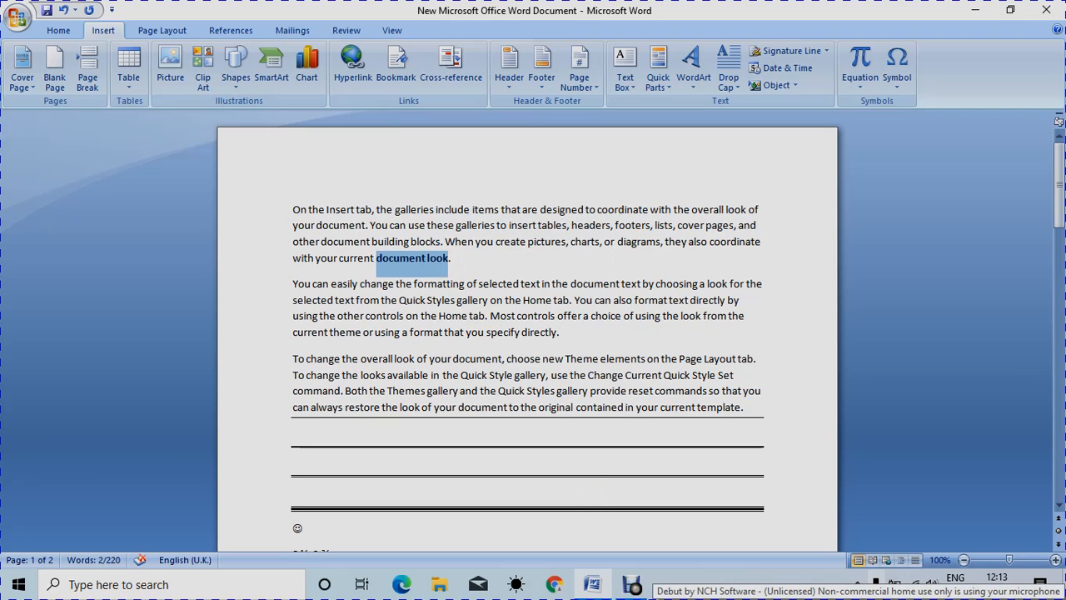
pyautogui.hotkey('ctrl', 'u')
pyautogui.click(508, 287)
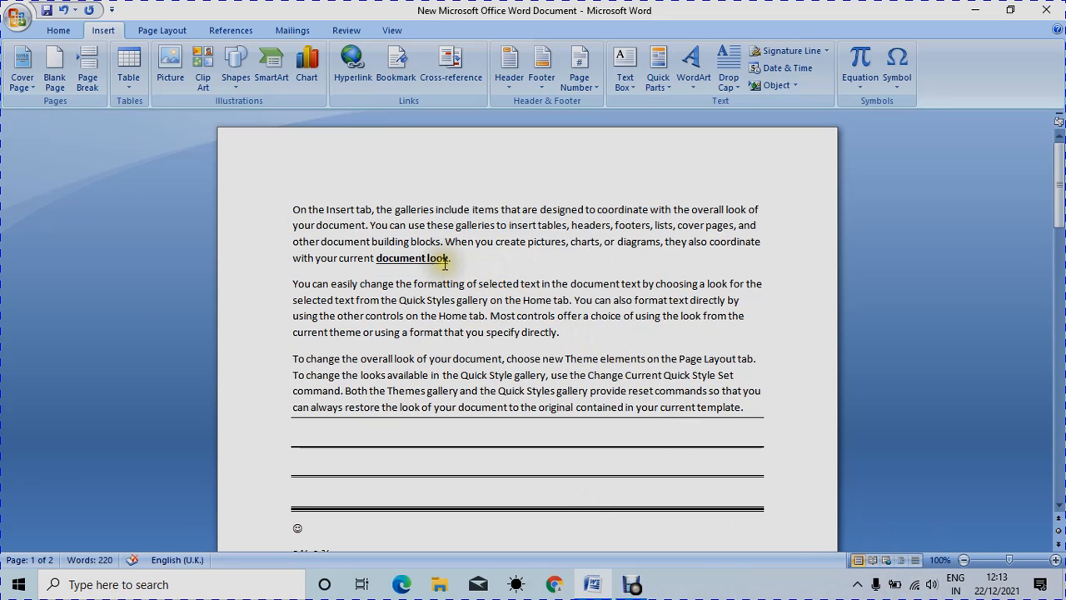
# Step: Add italic to the bold, underlined words "document look" in the first paragraph
pyautogui.moveTo(379, 258); pyautogui.dragTo(448, 259)
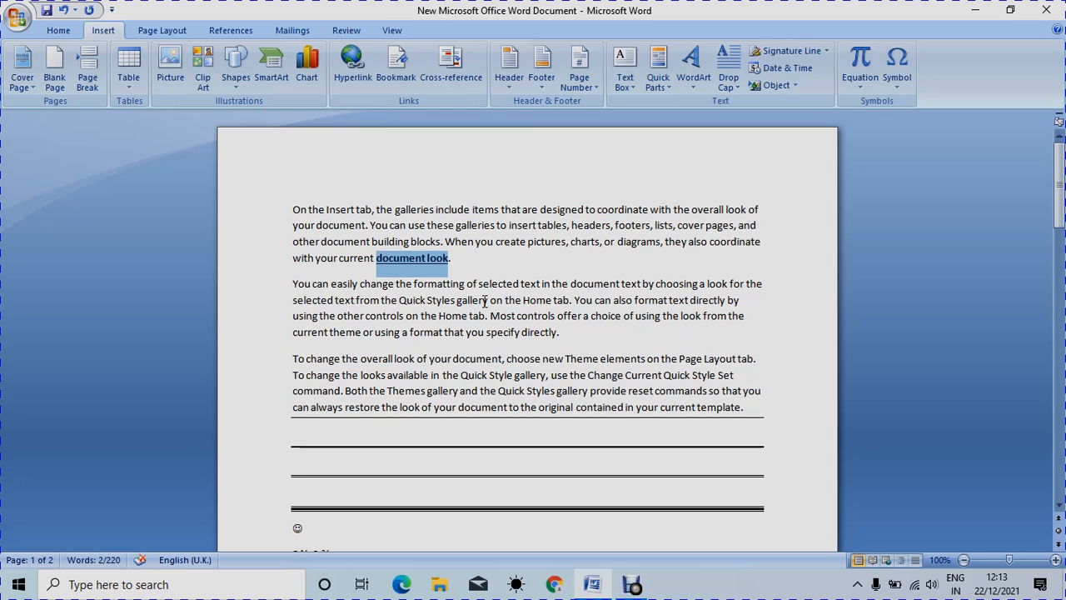
pyautogui.hotkey('ctrl', 'b')
pyautogui.hotkey('ctrl', 'i')
pyautogui.hotkey('ctrl', 'u')
pyautogui.click(500, 281)
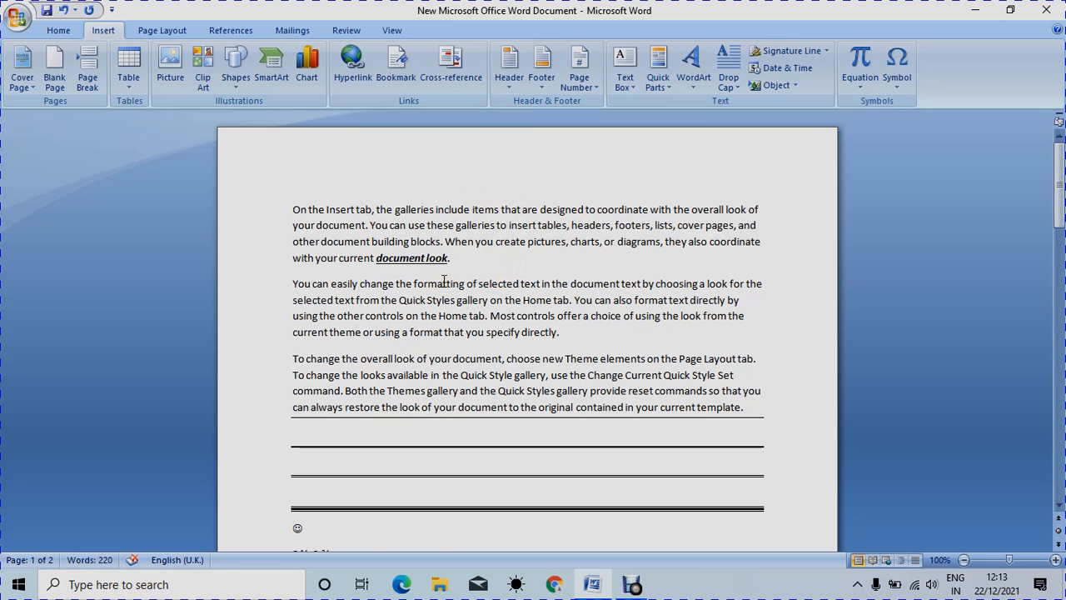
# Step: Look through the finished document once more, from the formatted first paragraph to the arrow-bulleted list on the second page
pyautogui.scroll(-8, 444, 281)
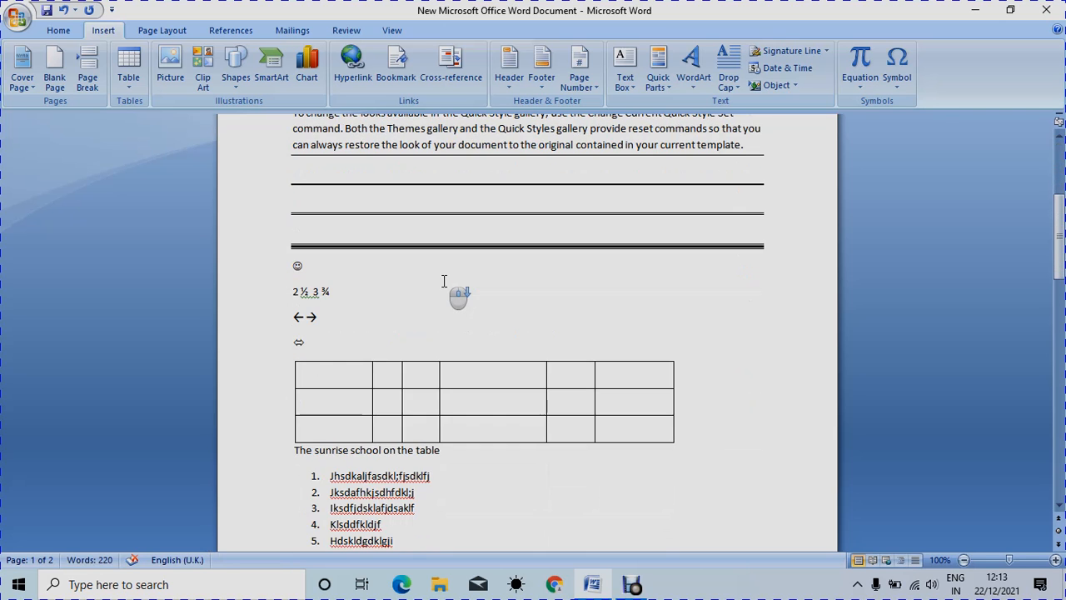
pyautogui.scroll(-6, 444, 280)
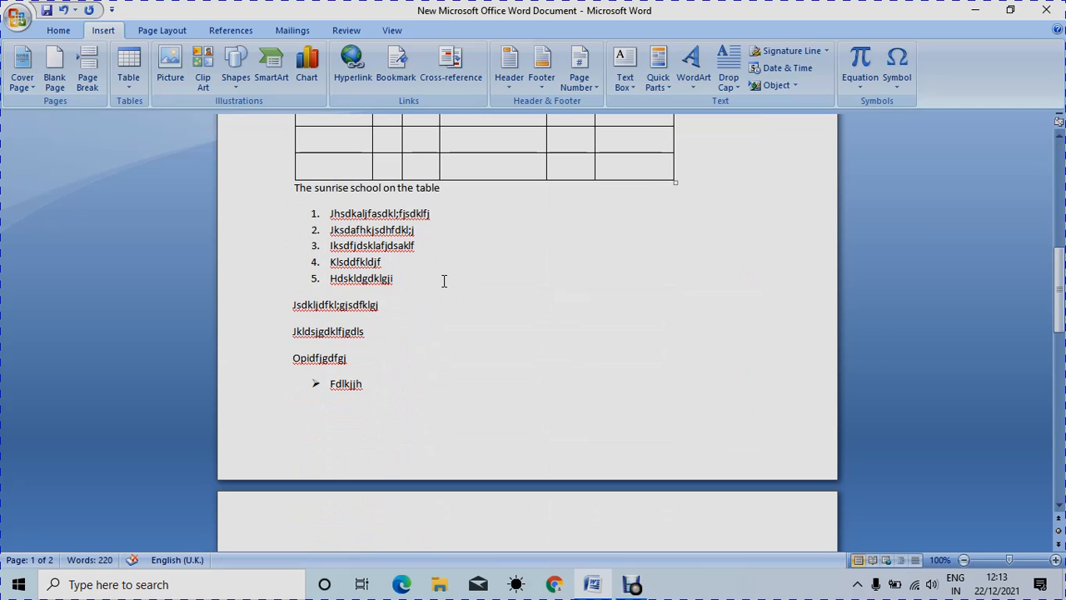
pyautogui.scroll(-2, 444, 281)
pyautogui.scroll(10, 419, 316)
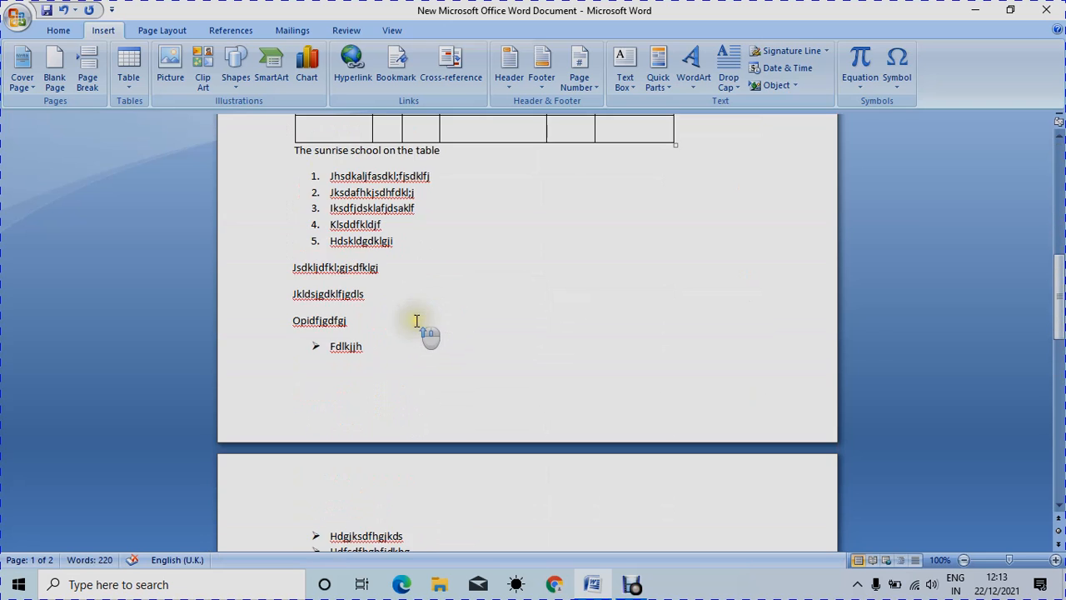
pyautogui.scroll(4, 416, 320)
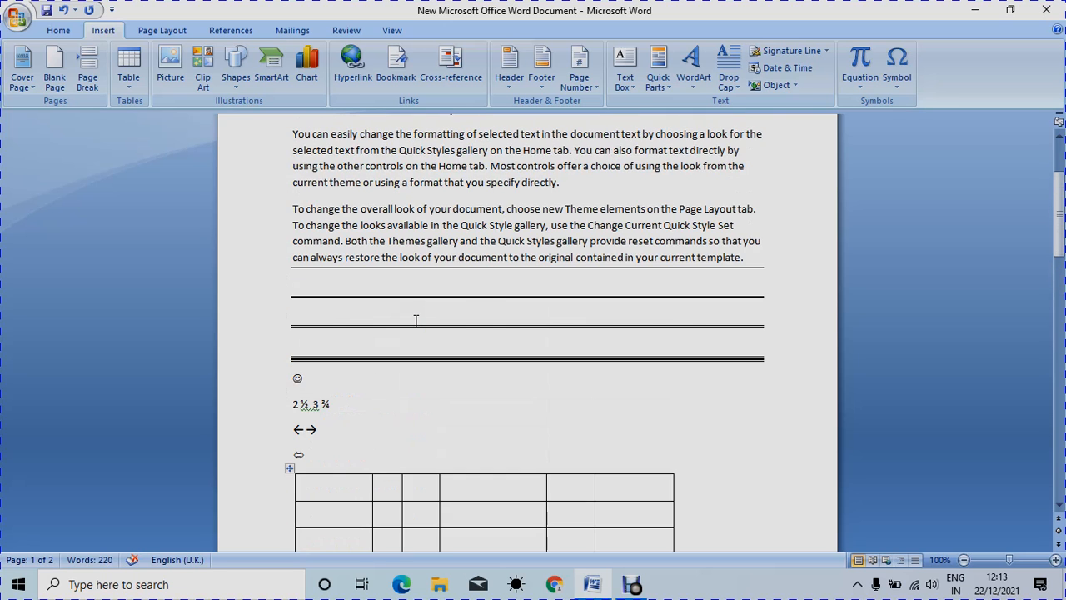
pyautogui.scroll(2, 416, 321)
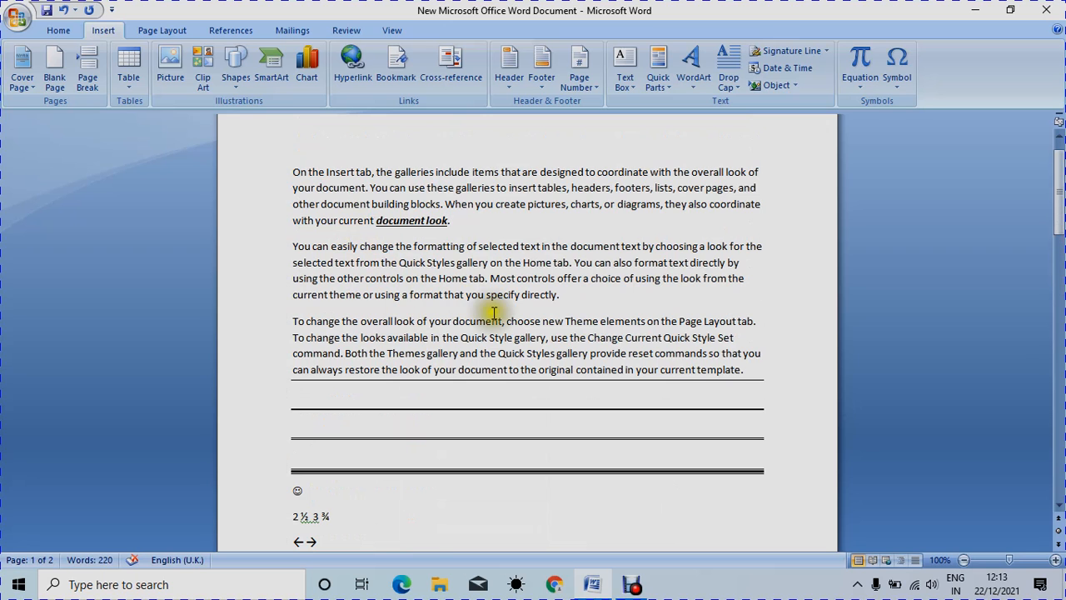
pyautogui.scroll(-3, 480, 304)
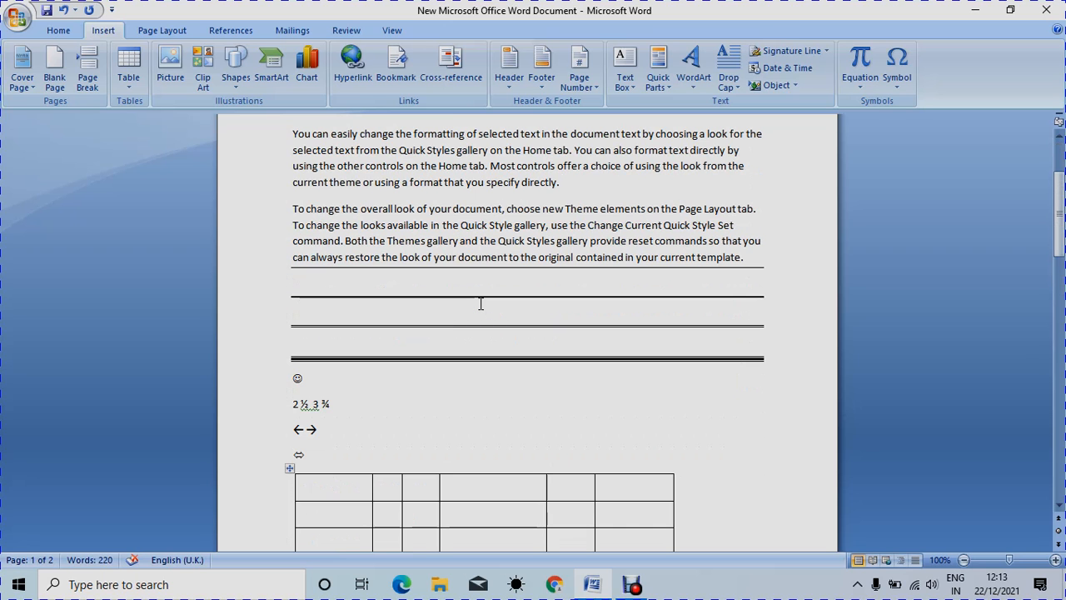
pyautogui.scroll(-15, 488, 327)
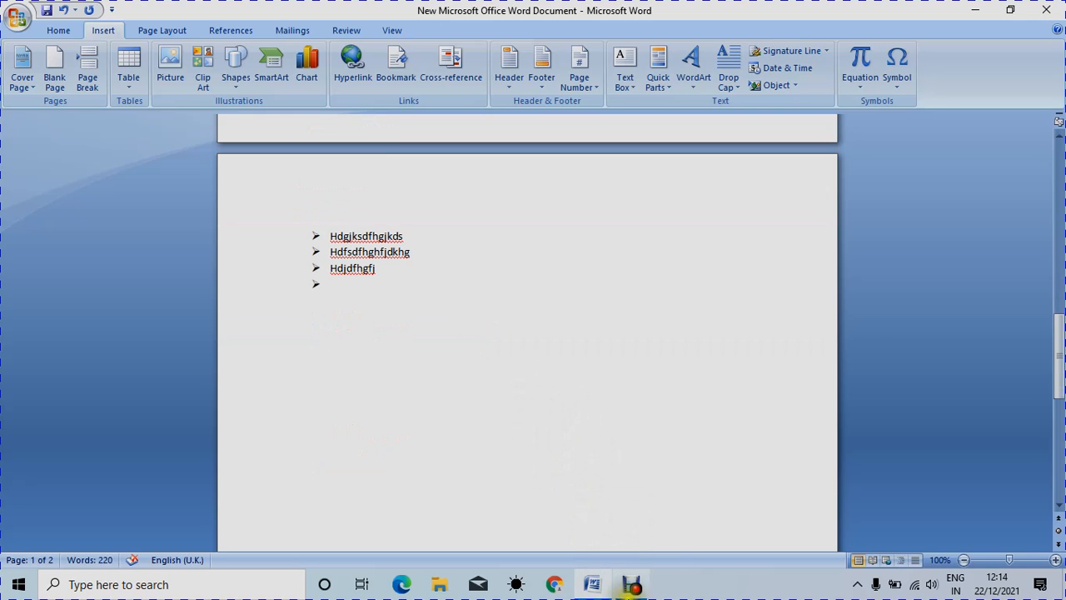
pyautogui.moveTo(643, 588)
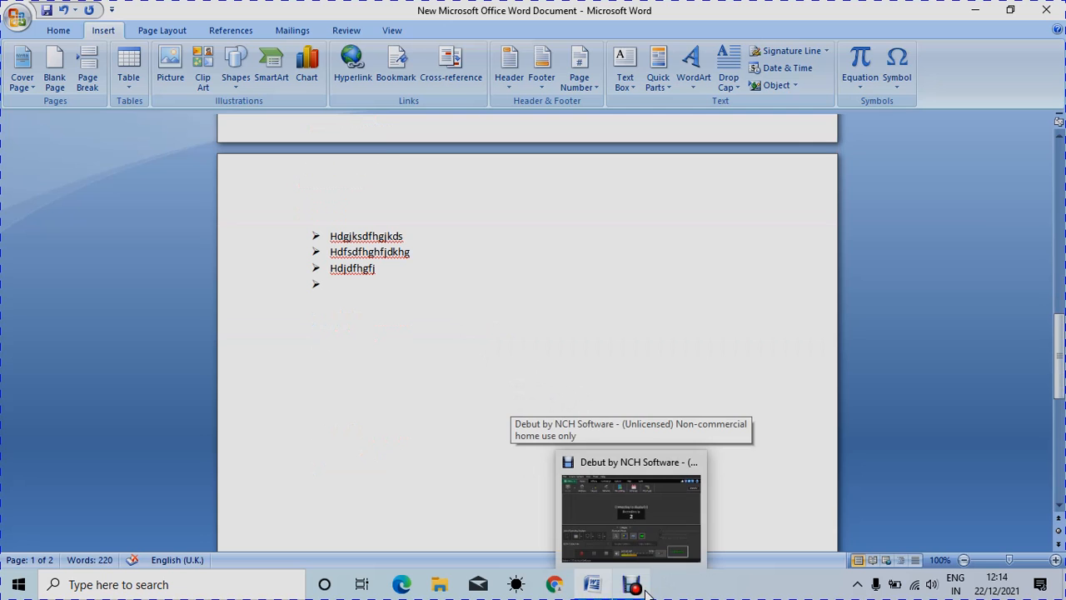